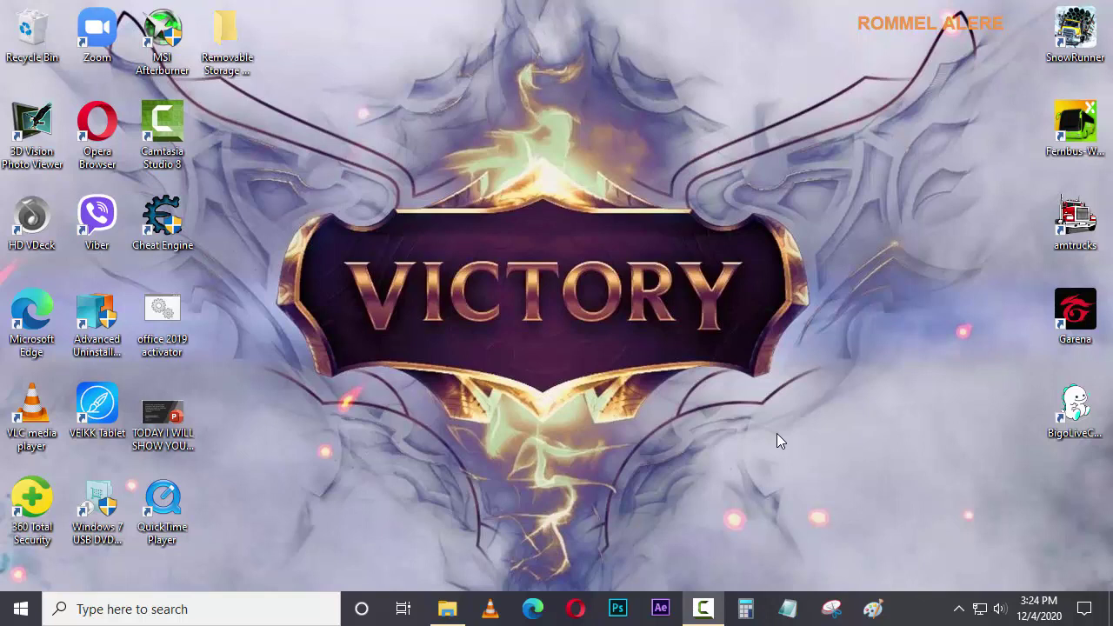
# Open the desktop presentation, dismiss the Camtasia notice, then launch After Effects and close its trial sign-in
pyautogui.doubleClick(165, 448)
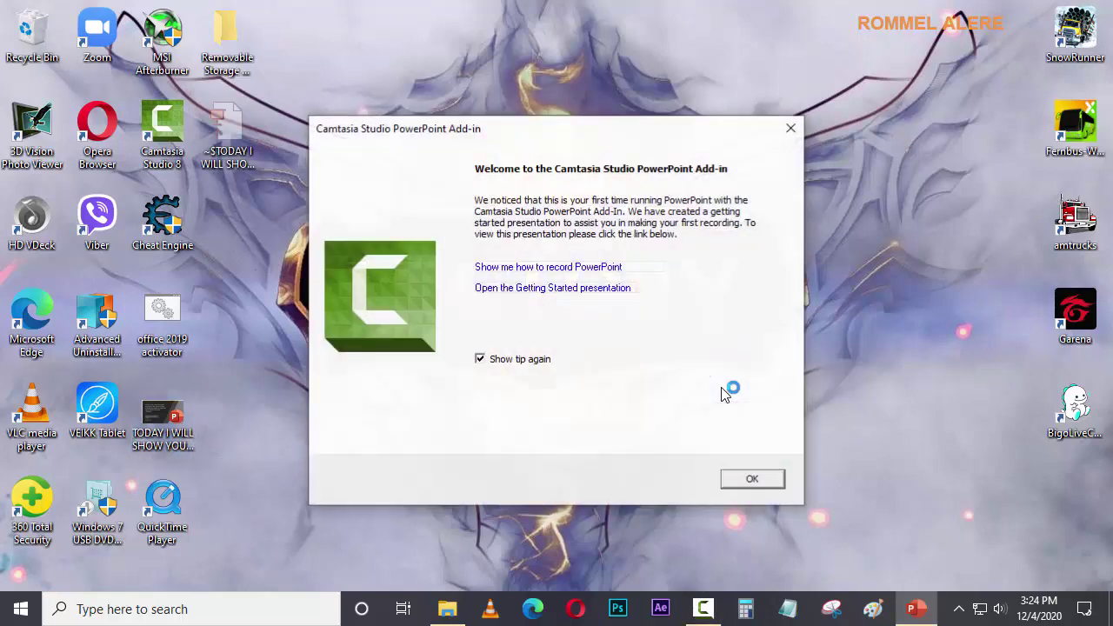
pyautogui.click(753, 481)
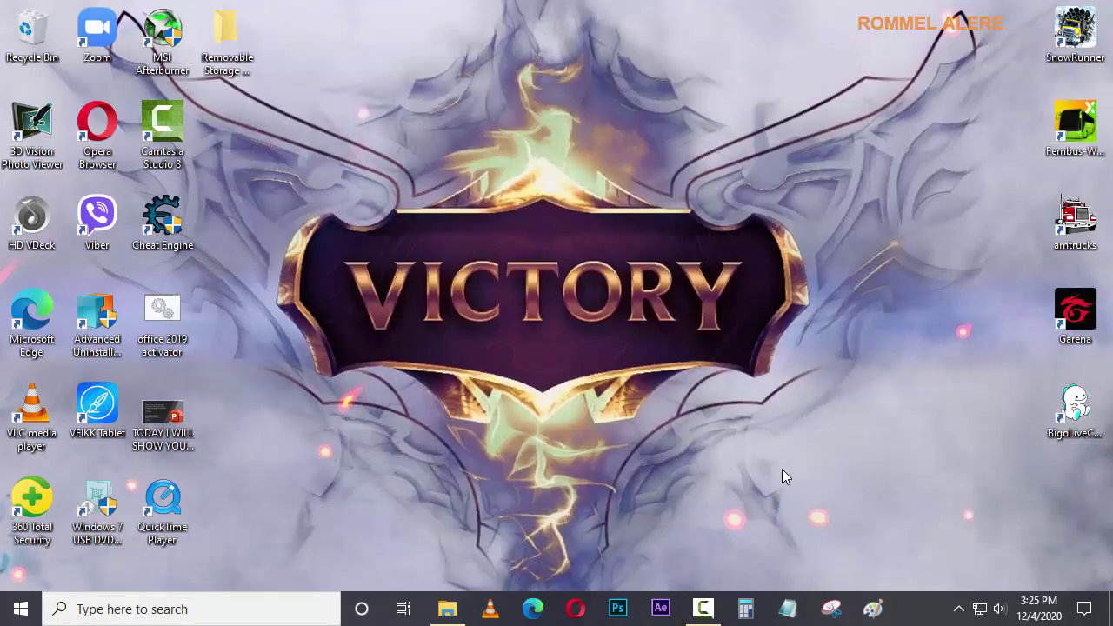
pyautogui.click(661, 610)
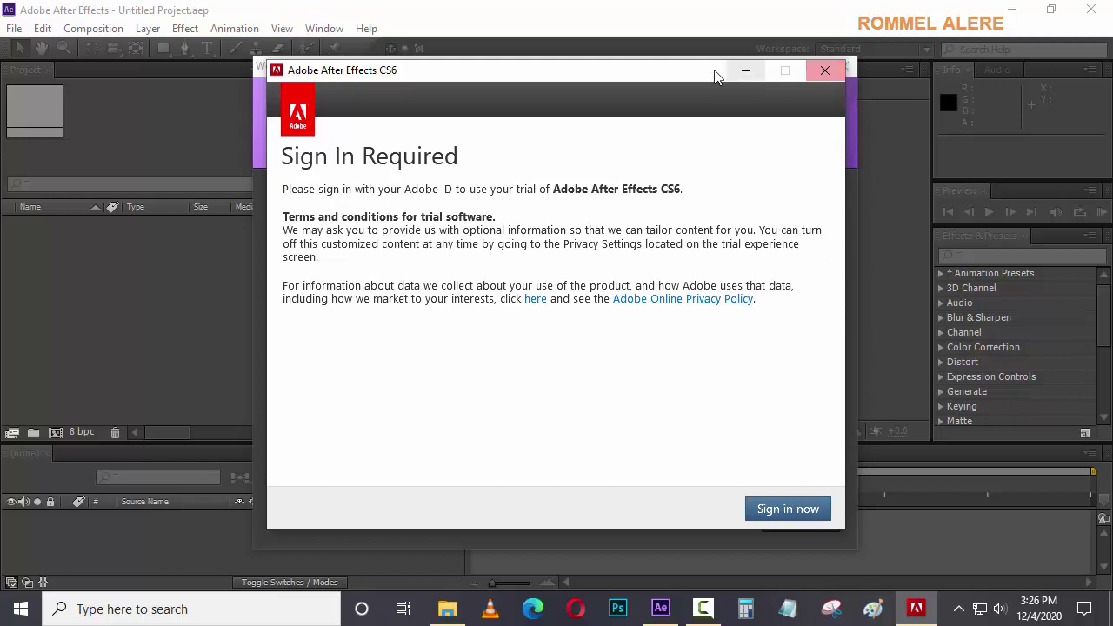
pyautogui.click(822, 72)
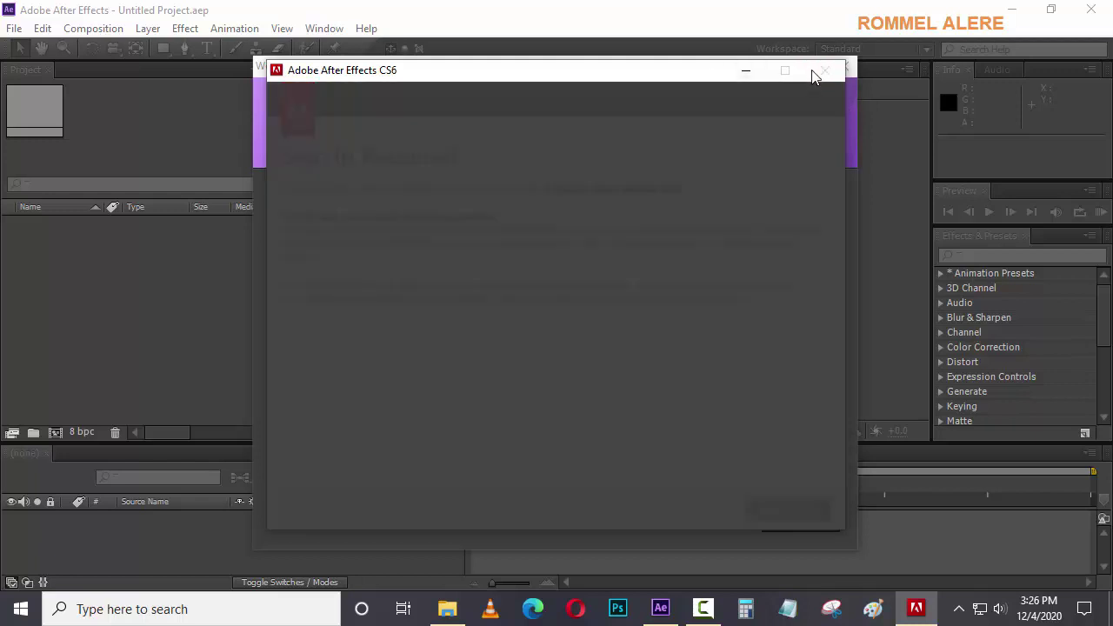
# Confirm dismissing the sign-in prompt and nudge the Welcome window into a better position
pyautogui.click(658, 364)
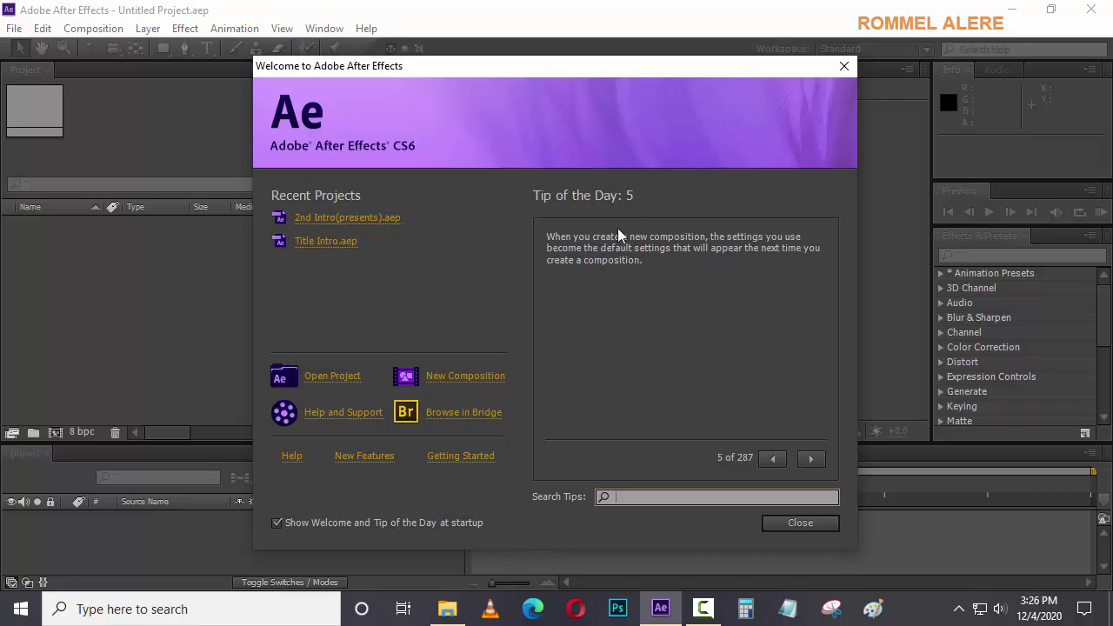
pyautogui.moveTo(480, 71)
pyautogui.mouseDown()
pyautogui.moveTo(524, 84)
pyautogui.moveTo(494, 69)
pyautogui.mouseUp()
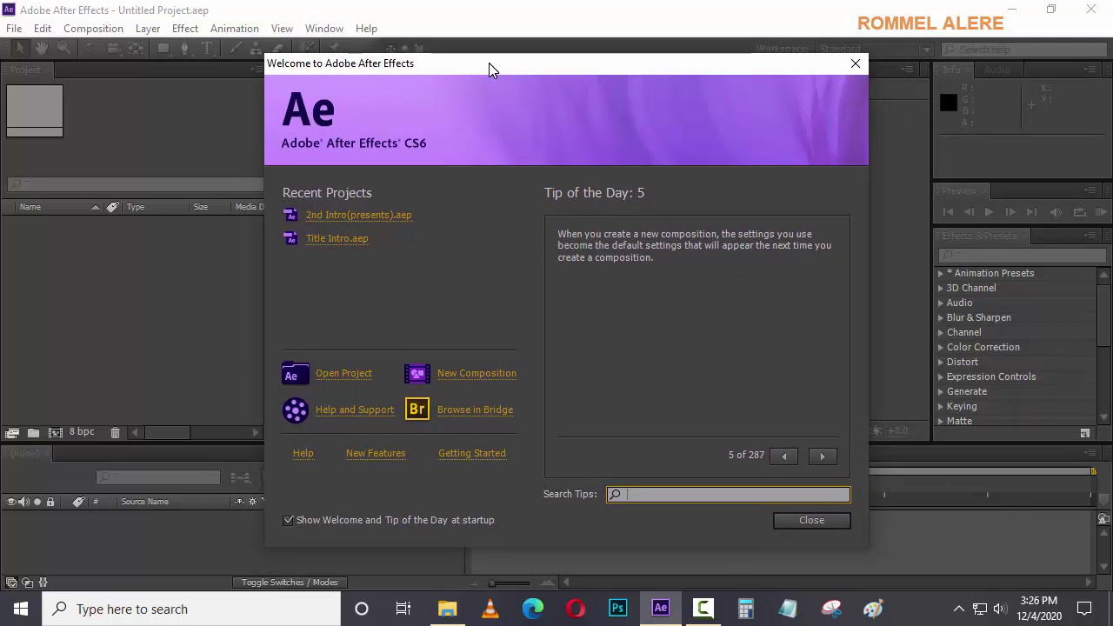
pyautogui.moveTo(490, 63); pyautogui.dragTo(485, 70)
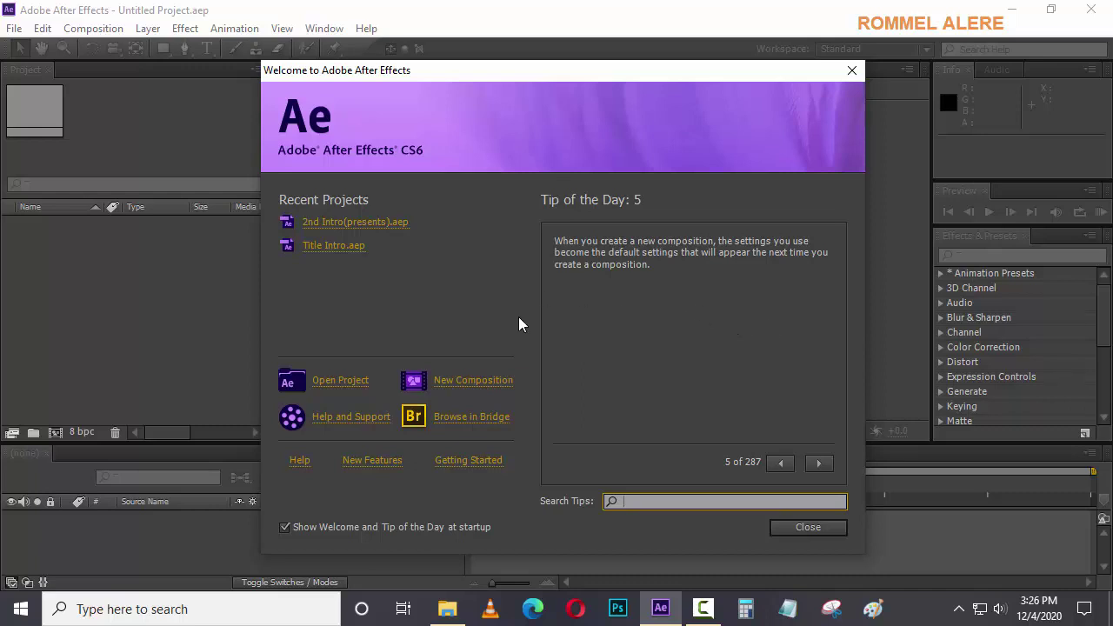
pyautogui.moveTo(592, 79); pyautogui.dragTo(606, 69)
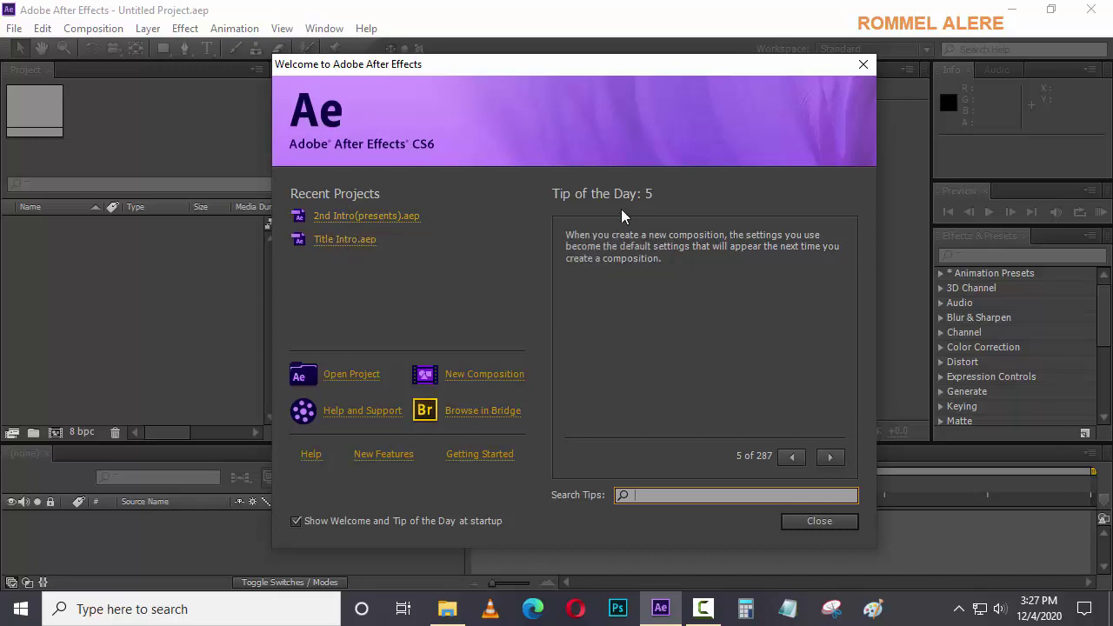
# Step back and forth through the tips of the day, ending on tip 1 of 287
pyautogui.click(790, 455)
pyautogui.click(790, 455)
pyautogui.click(789, 456)
pyautogui.click(791, 457)
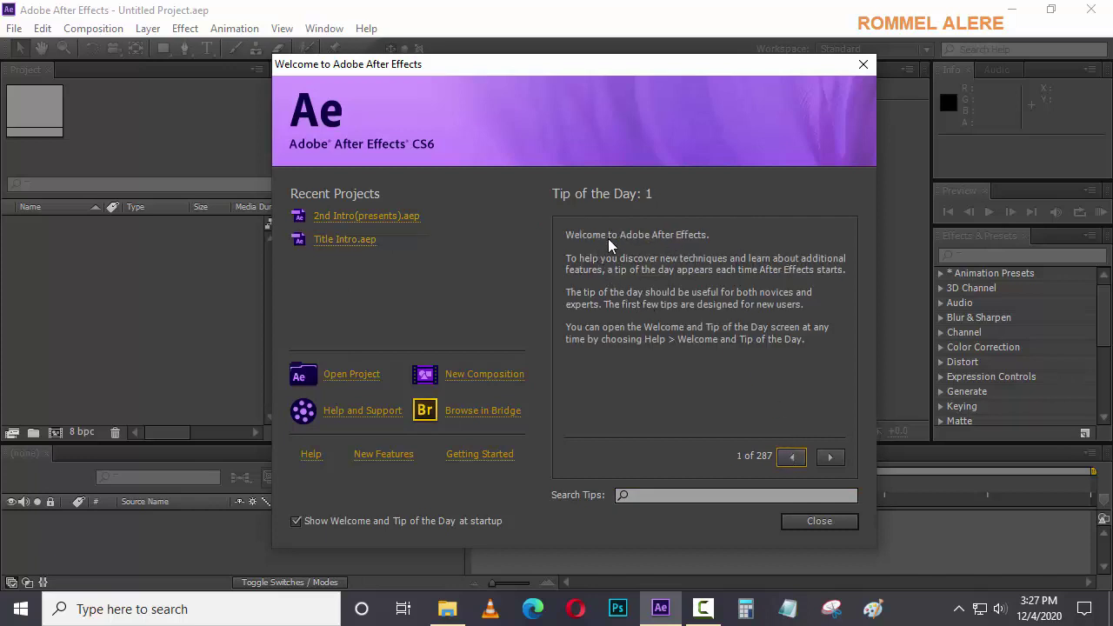
pyautogui.click(829, 458)
pyautogui.click(829, 459)
pyautogui.click(829, 458)
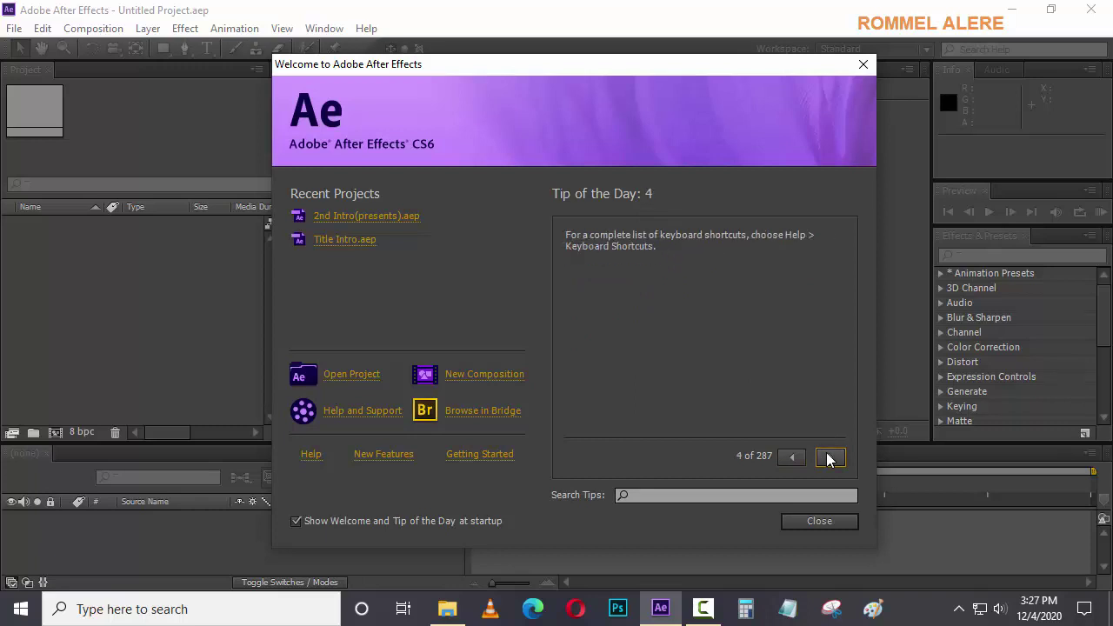
pyautogui.click(829, 458)
pyautogui.click(829, 459)
pyautogui.click(829, 459)
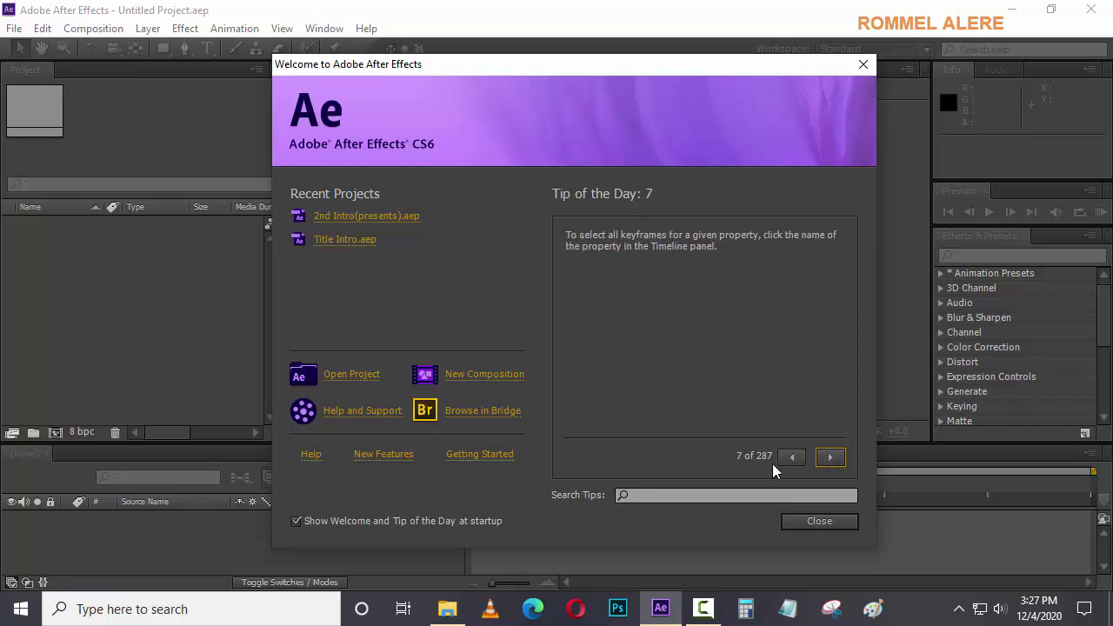
pyautogui.click(786, 460)
pyautogui.click(786, 460)
pyautogui.click(785, 460)
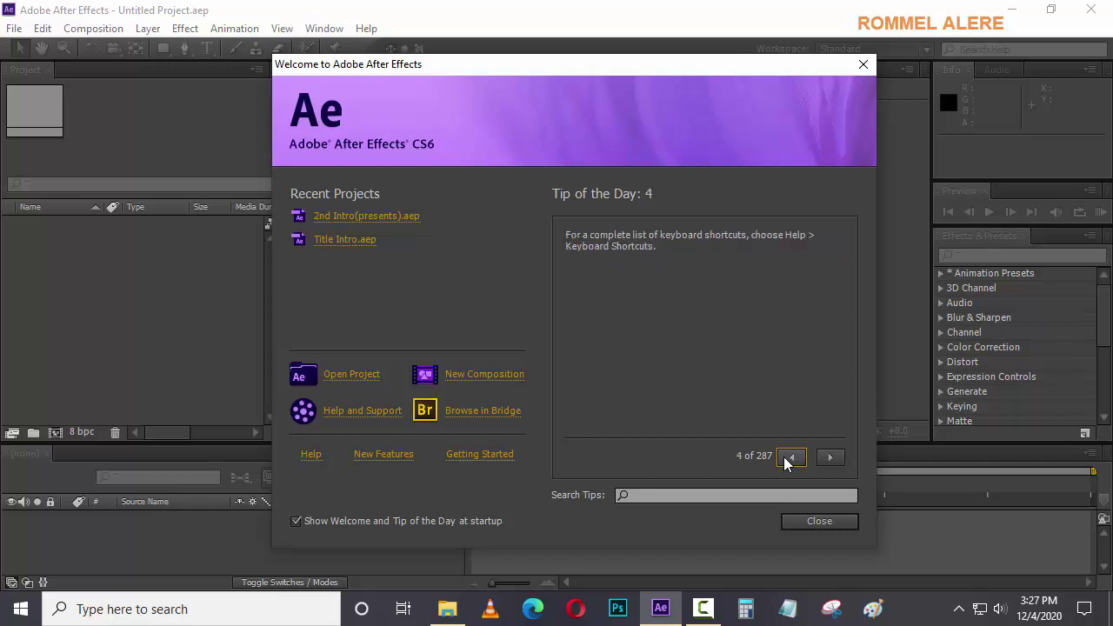
pyautogui.click(785, 460)
pyautogui.click(788, 459)
pyautogui.click(788, 458)
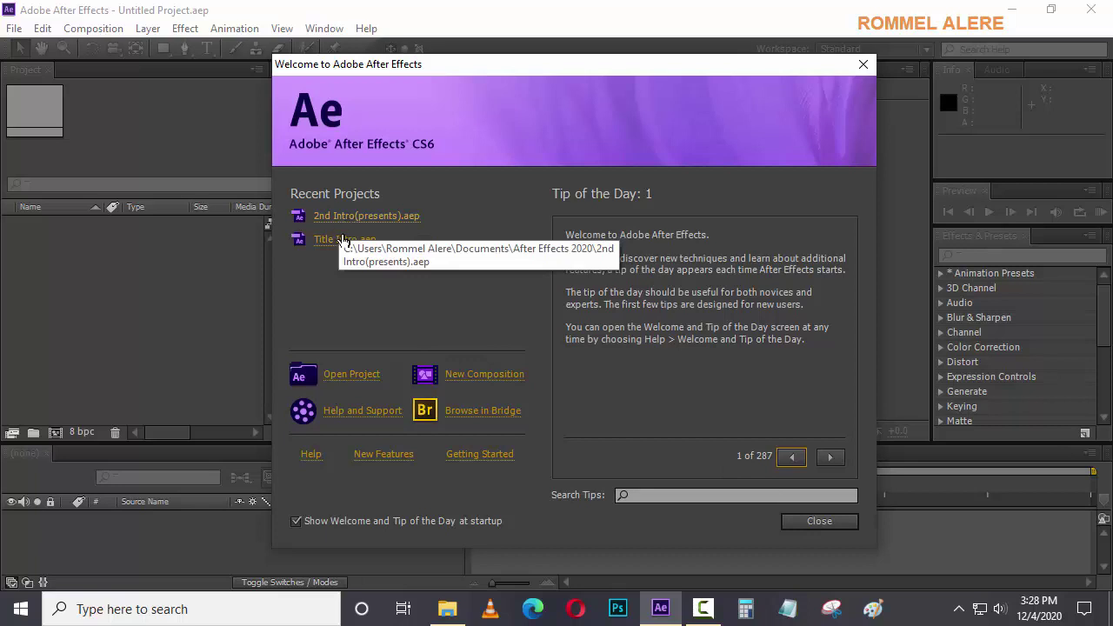
# Close the Welcome window to reach the empty workspace and show the File menu
pyautogui.click(821, 522)
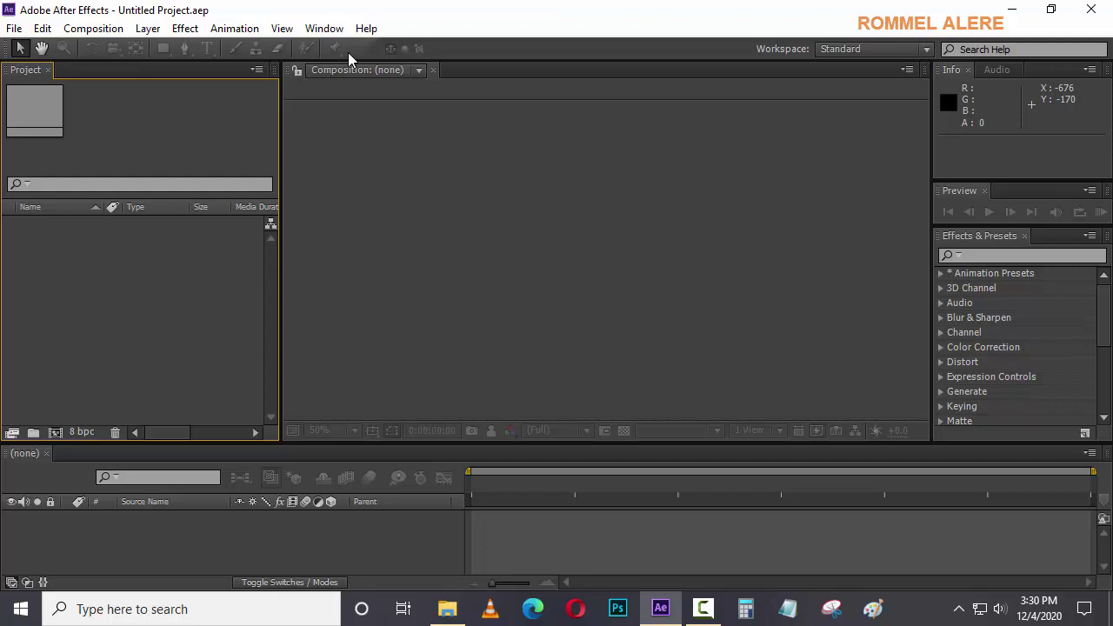
pyautogui.click(11, 29)
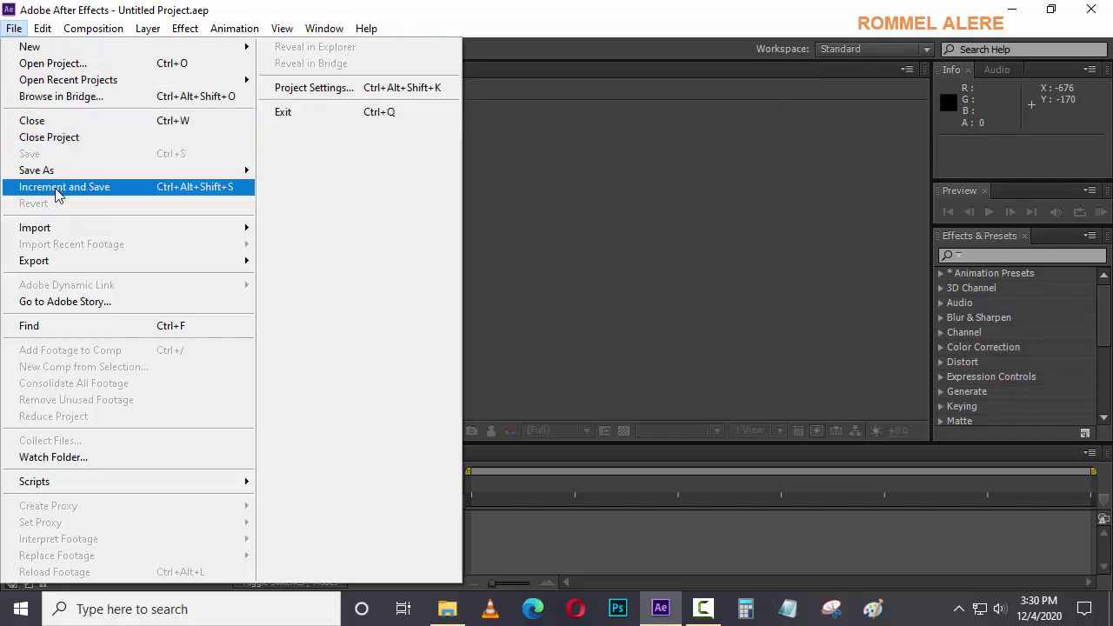
pyautogui.click(59, 70)
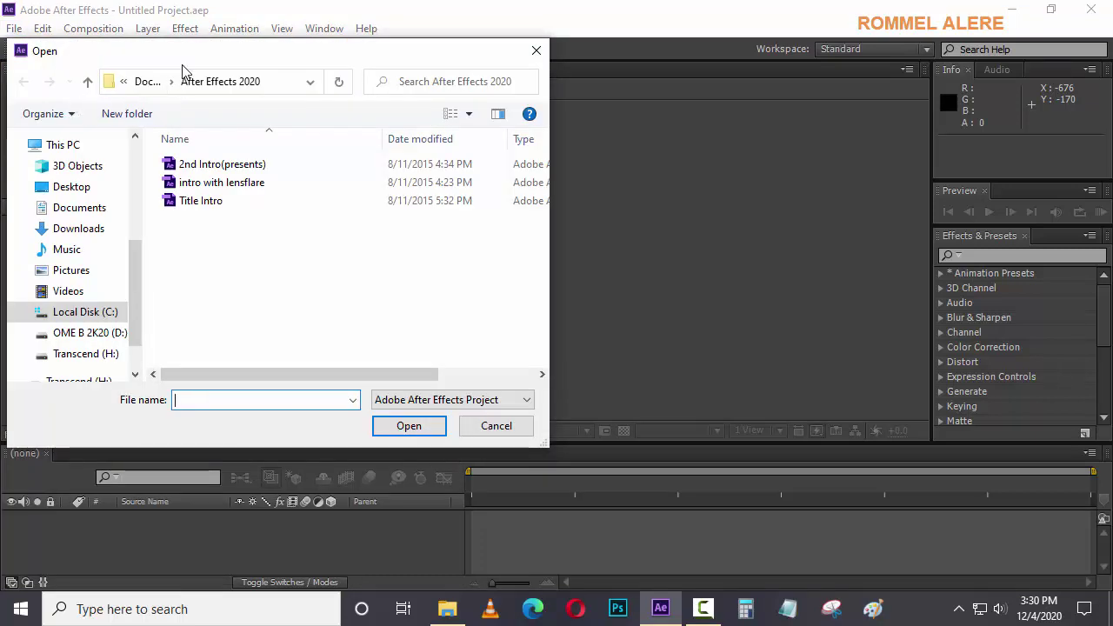
# Open 2nd Intro(presents).aep from the After Effects 2020 folder
pyautogui.moveTo(182, 65); pyautogui.dragTo(226, 72)
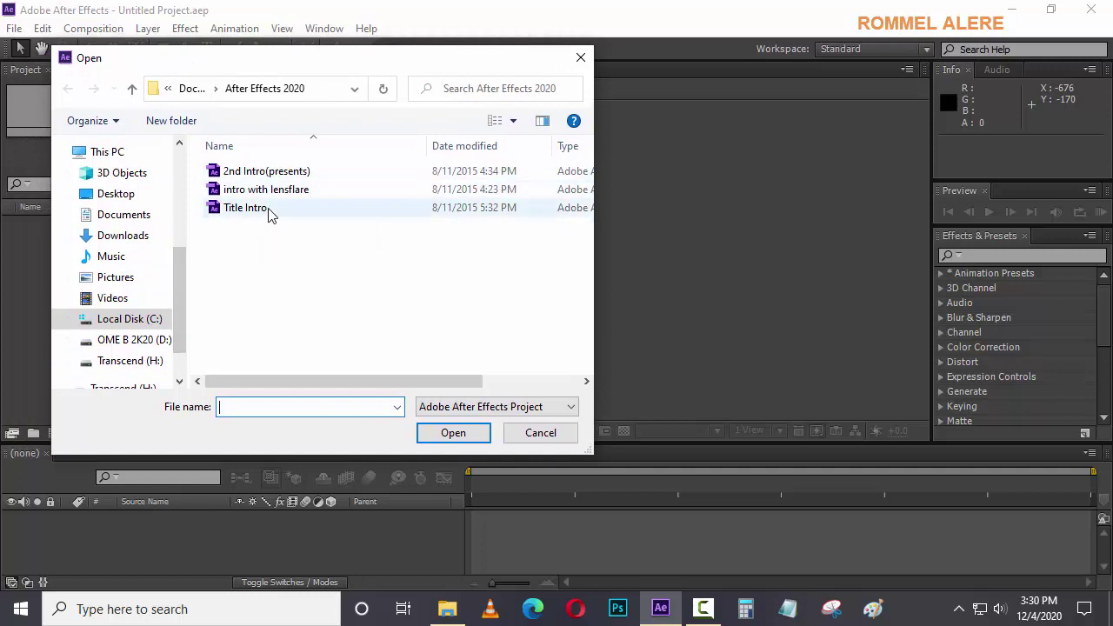
pyautogui.click(277, 177)
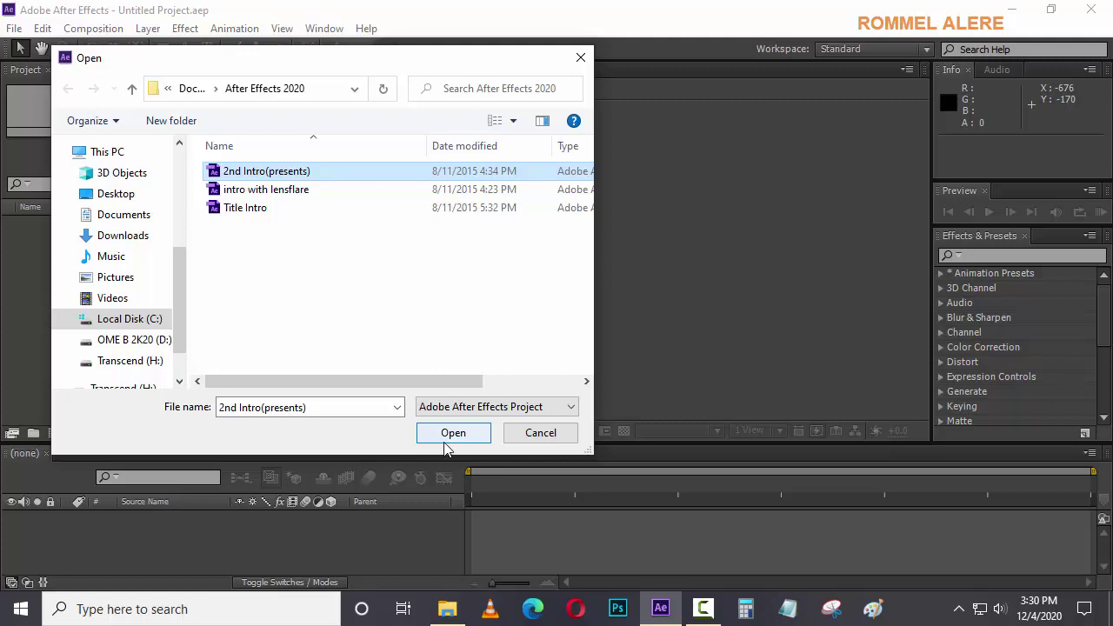
pyautogui.click(443, 435)
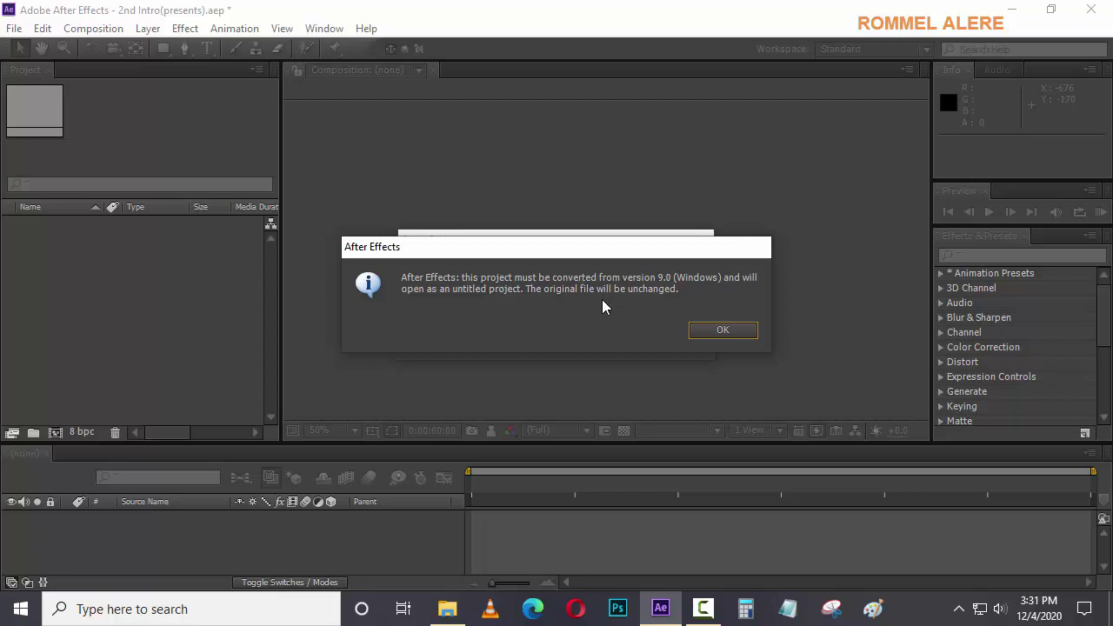
# Accept the version 9.0 conversion so Comp 1 loads with PRESENTS and Dark Red Solid 1
pyautogui.click(742, 333)
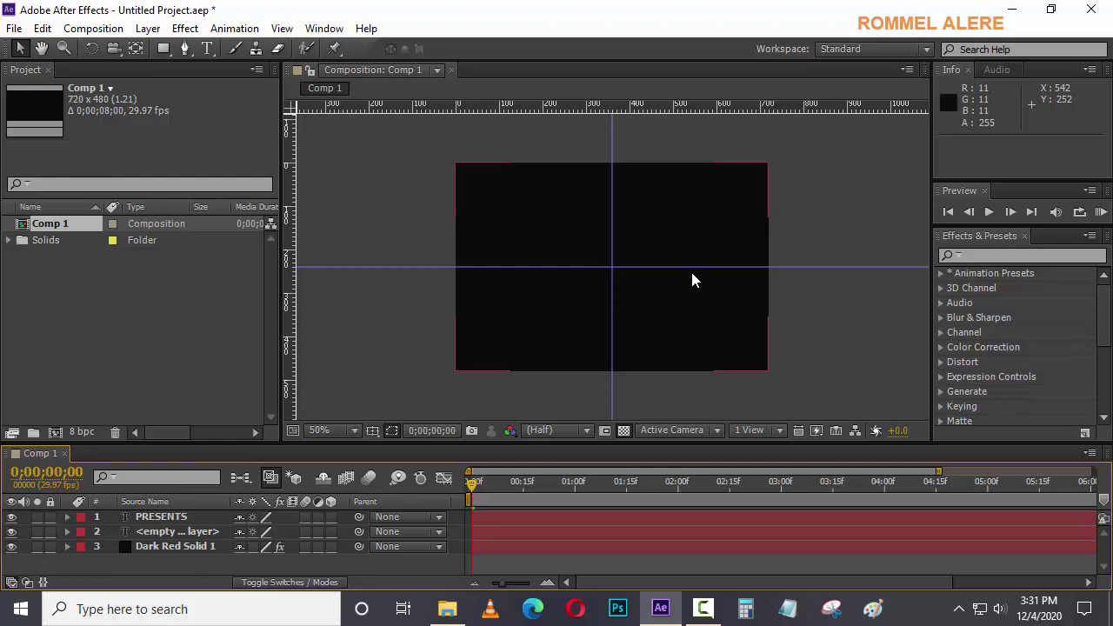
pyautogui.click(13, 29)
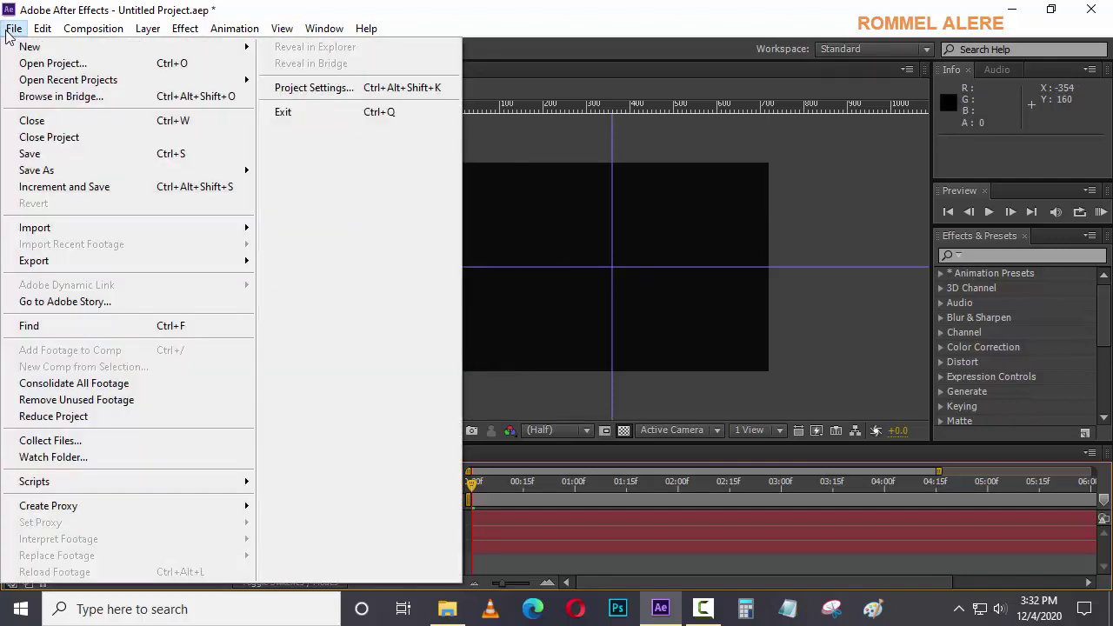
pyautogui.moveTo(72, 179)
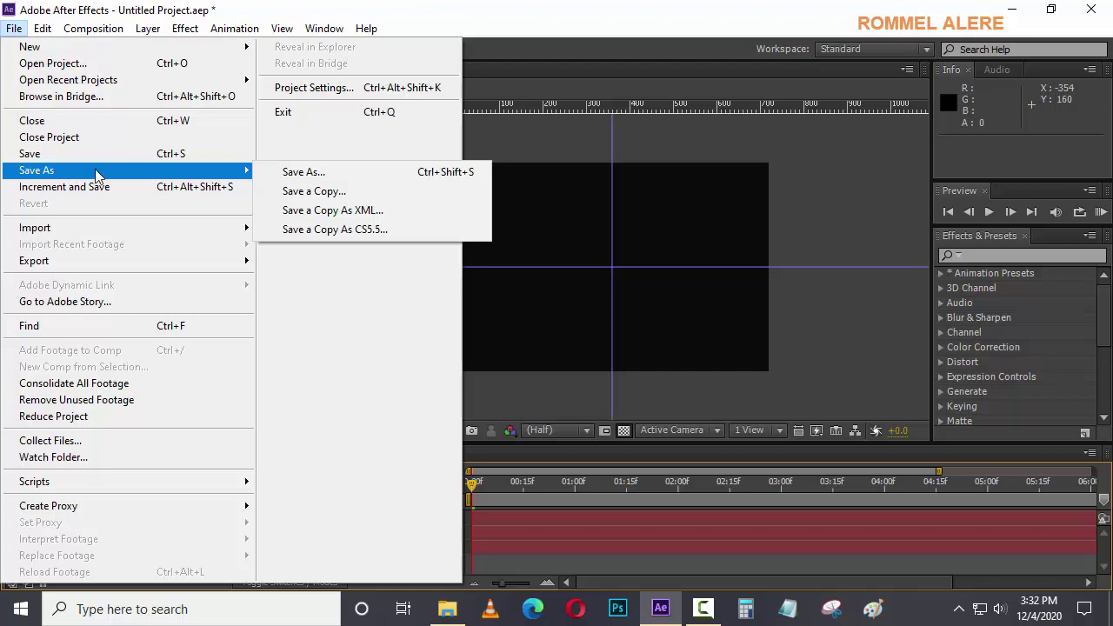
pyautogui.moveTo(190, 172)
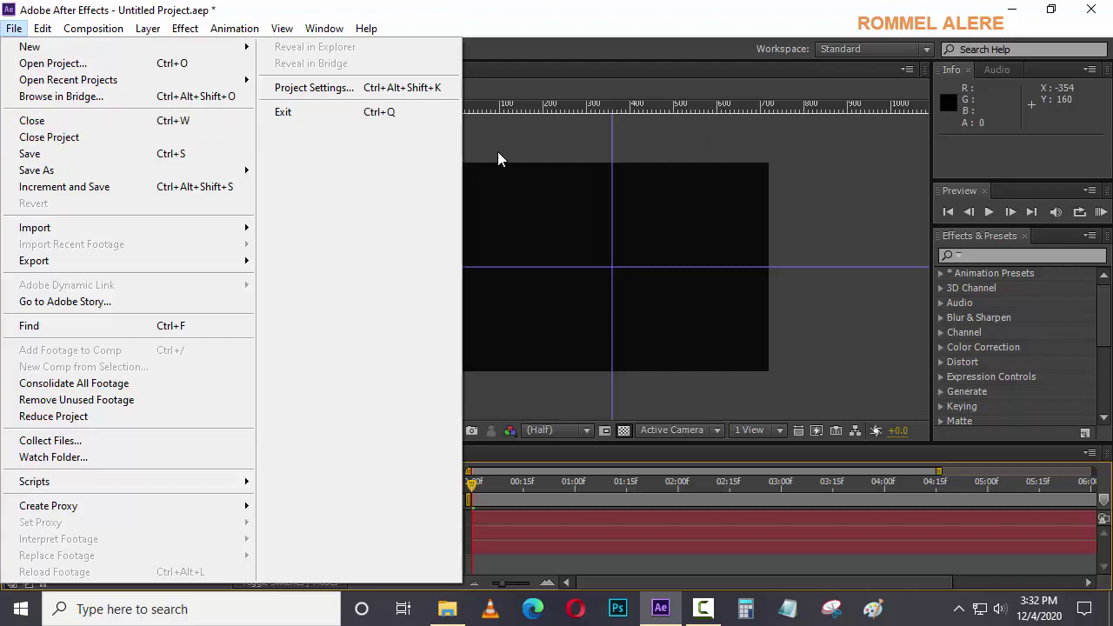
pyautogui.click(616, 141)
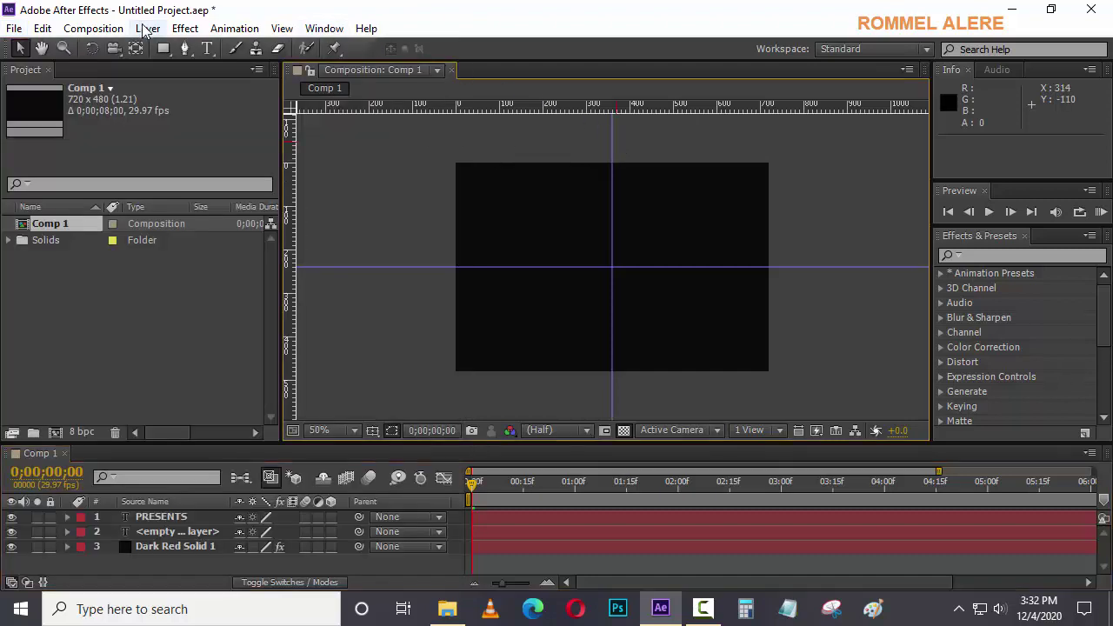
# Show the Edit menu with Duplicate, Split Layer and Select All
pyautogui.click(45, 29)
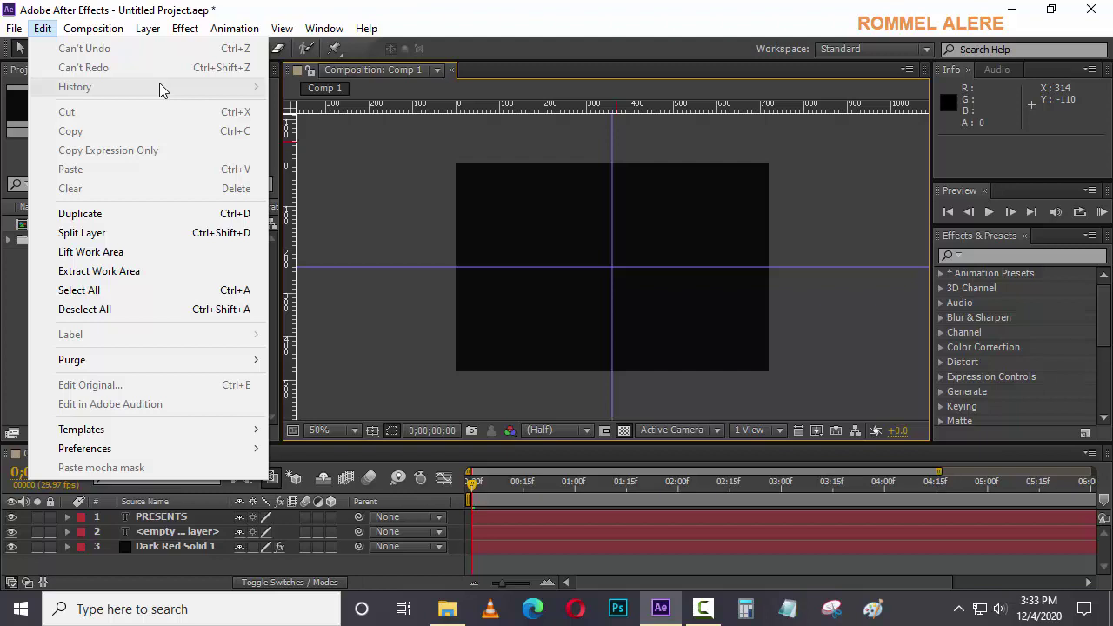
# Show the Composition menu with New Composition, Composition Settings and Add to Render Queue
pyautogui.moveTo(114, 30)
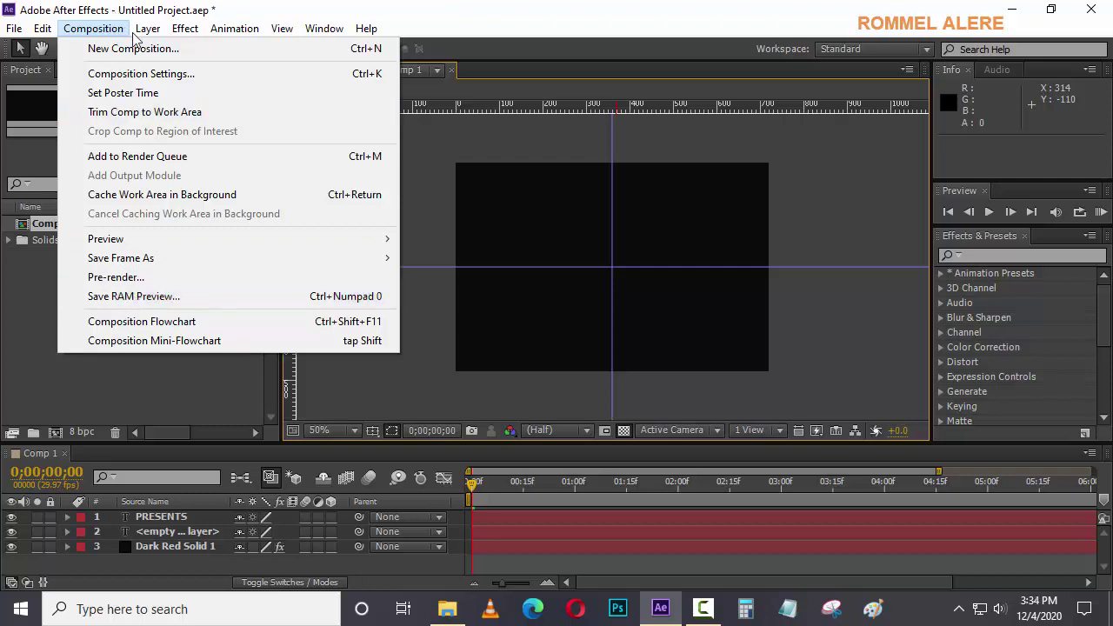
# Show the Effect menu's categories, from 3D Channel through Utility
pyautogui.moveTo(157, 33)
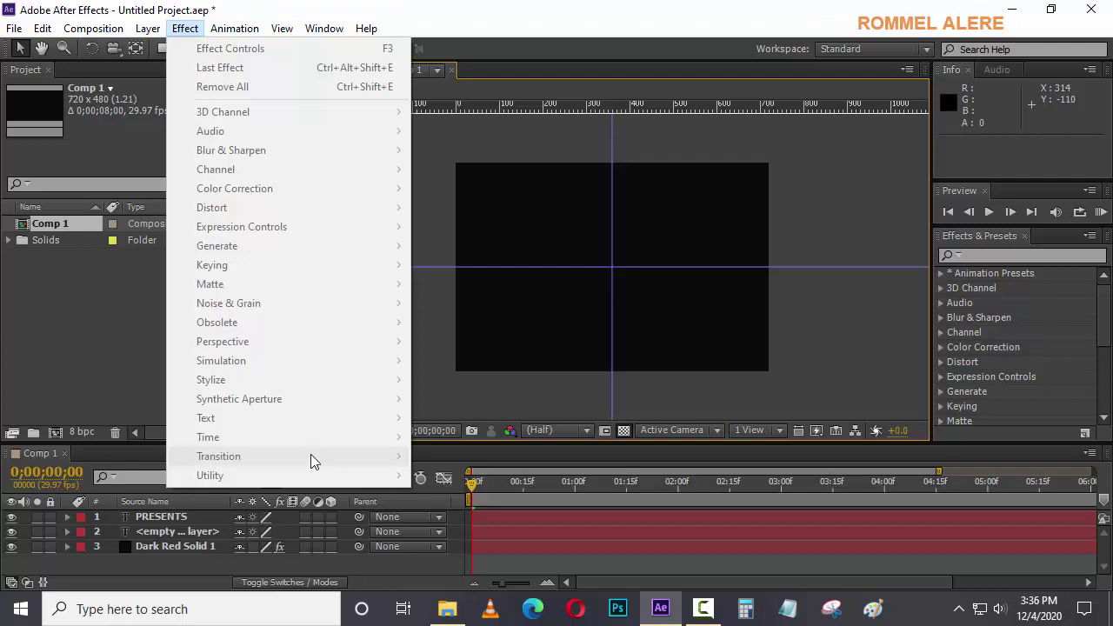
# Show the Animation menu, from Save Animation Preset through Reveal Modified Properties
pyautogui.moveTo(235, 29)
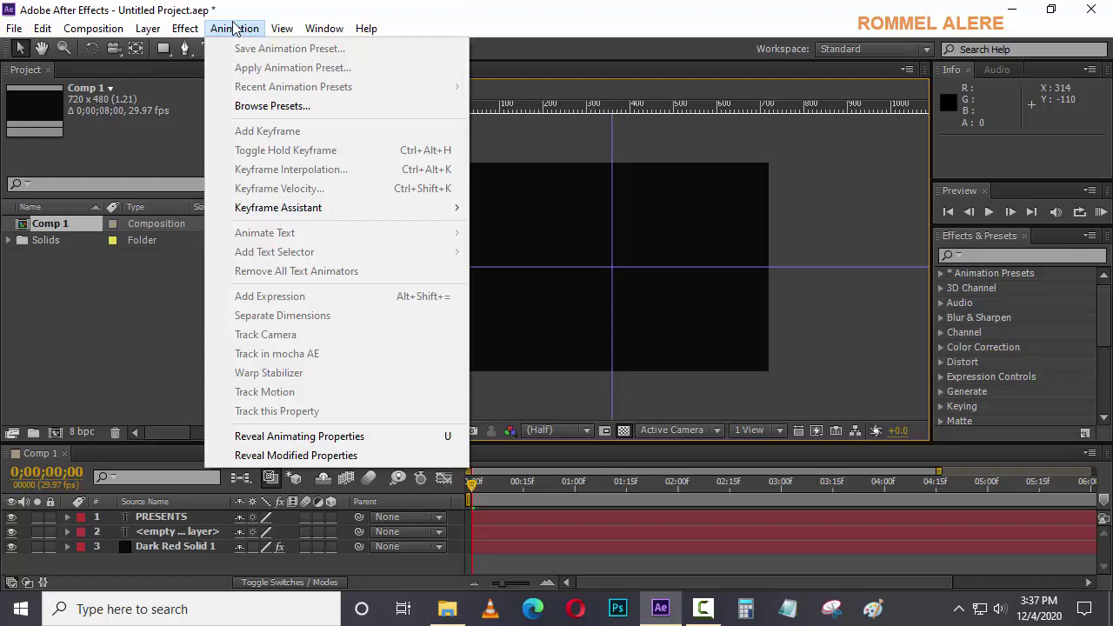
# Open the View menu to reach the ruler, guide and grid display options
pyautogui.moveTo(284, 28)
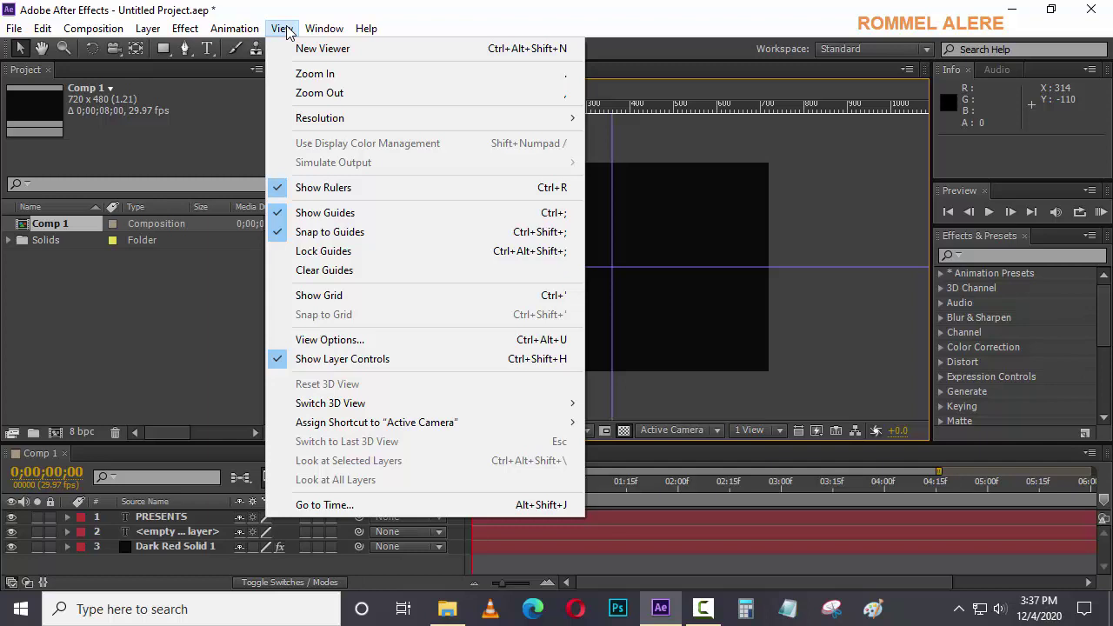
# Hide the composition rulers, then show them again
pyautogui.click(290, 188)
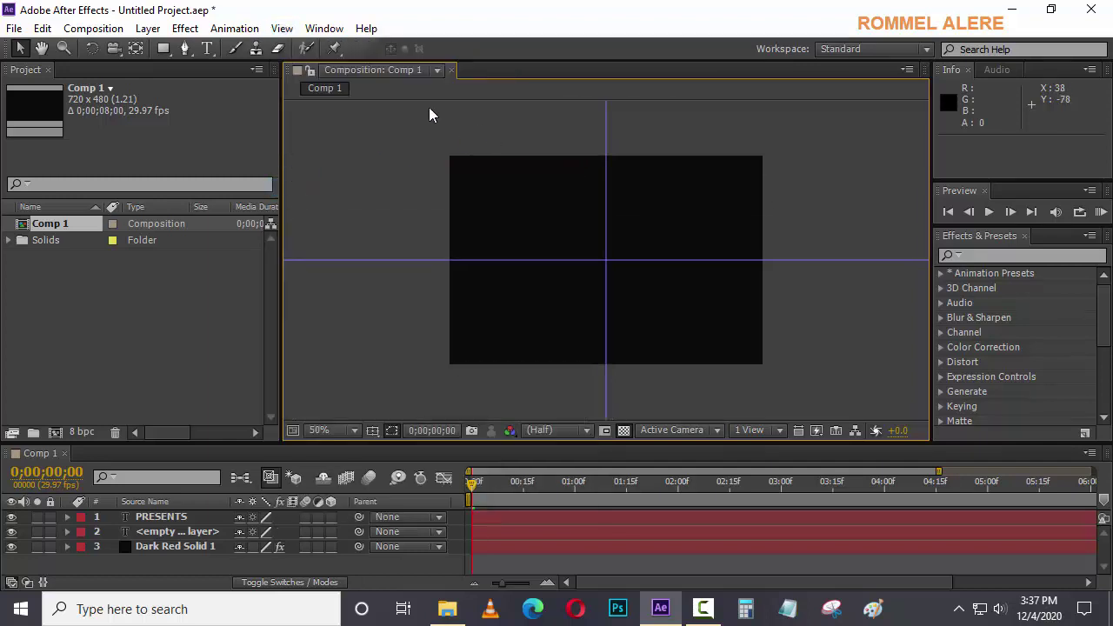
pyautogui.click(282, 28)
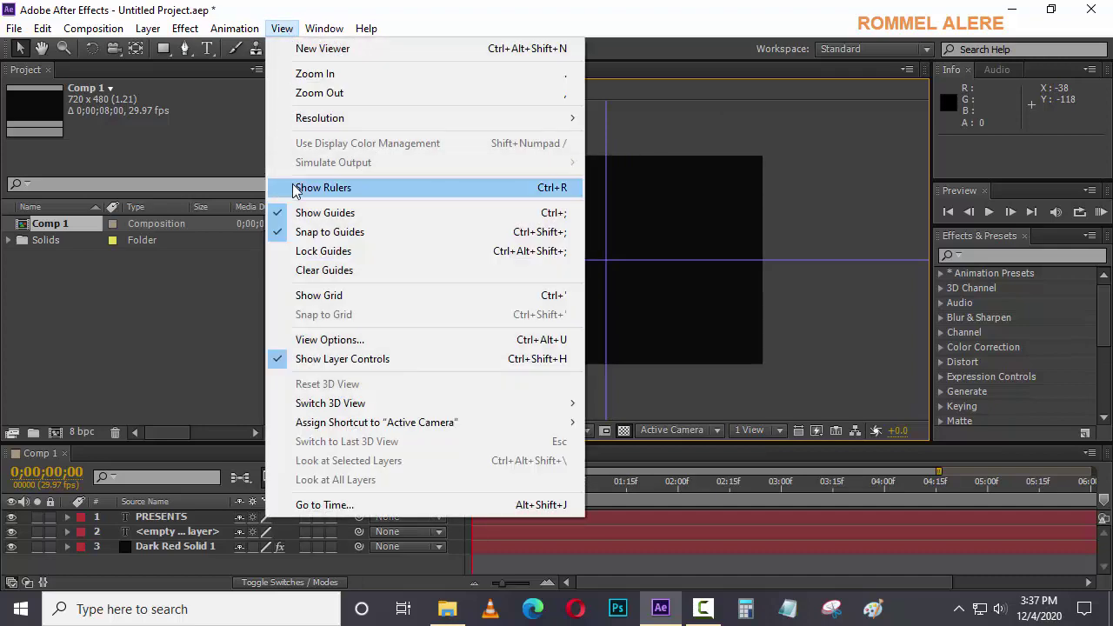
pyautogui.click(292, 184)
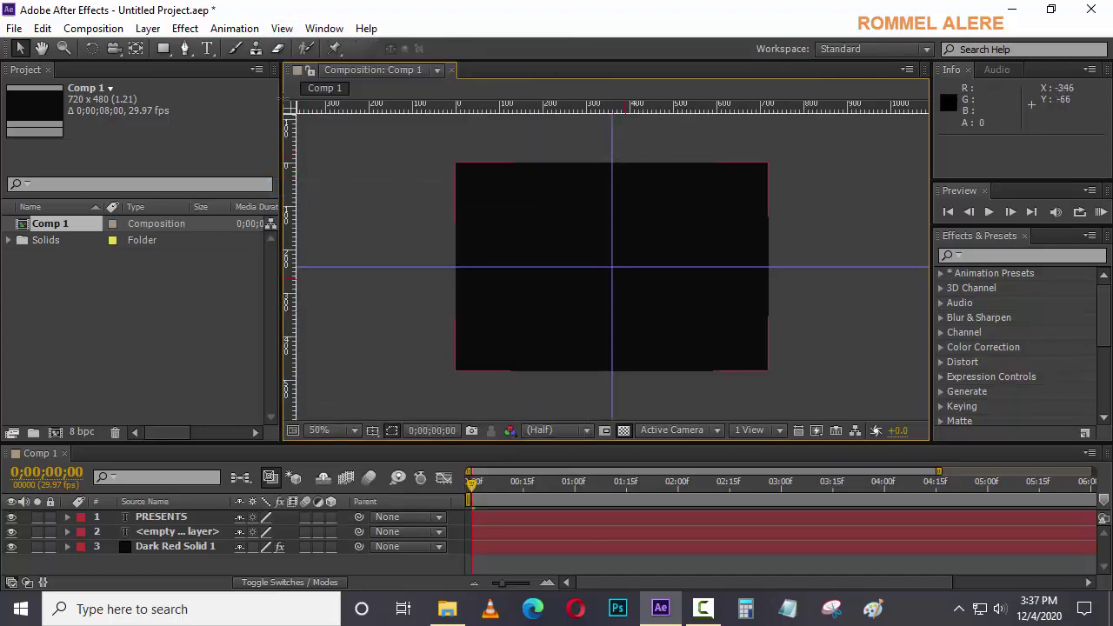
# Turn the composition guides off and back on, then bring up the Window menu
pyautogui.click(281, 31)
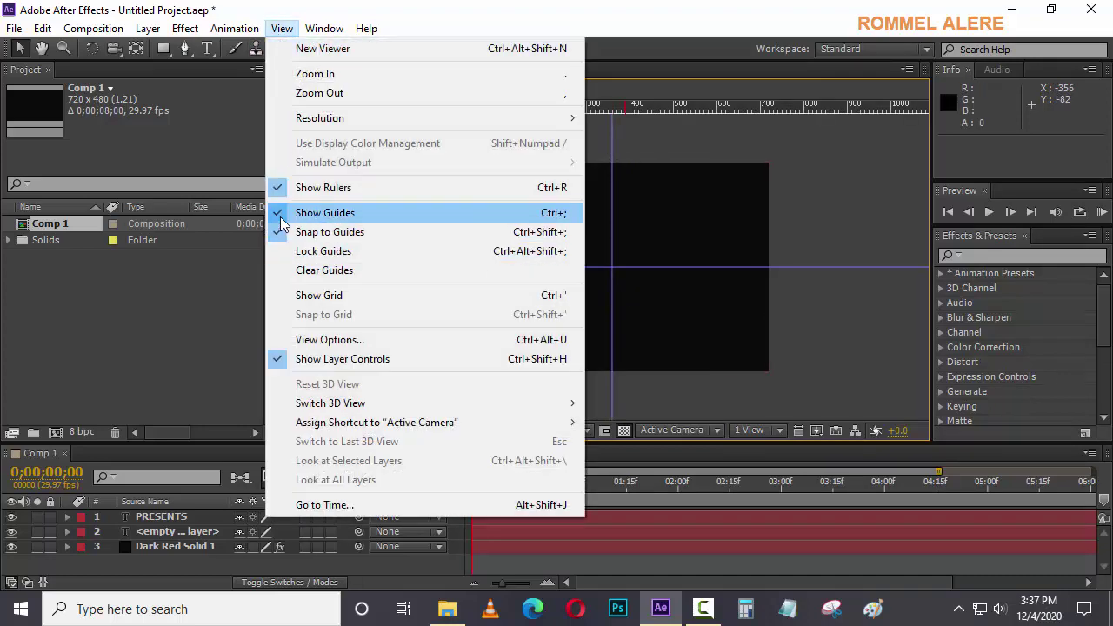
pyautogui.click(276, 213)
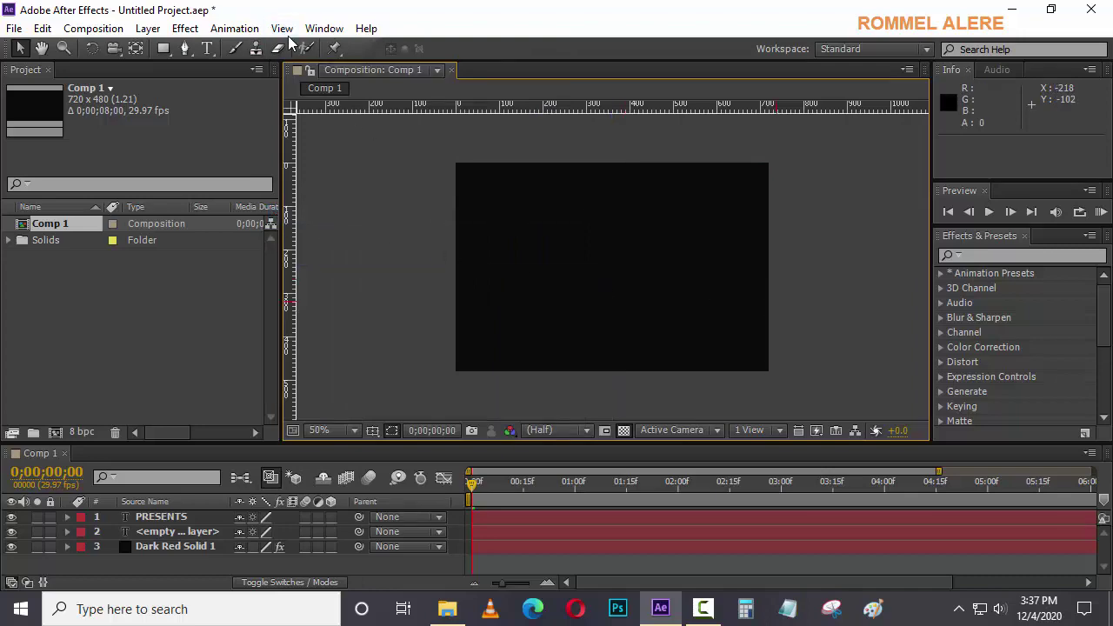
pyautogui.click(282, 28)
pyautogui.click(282, 217)
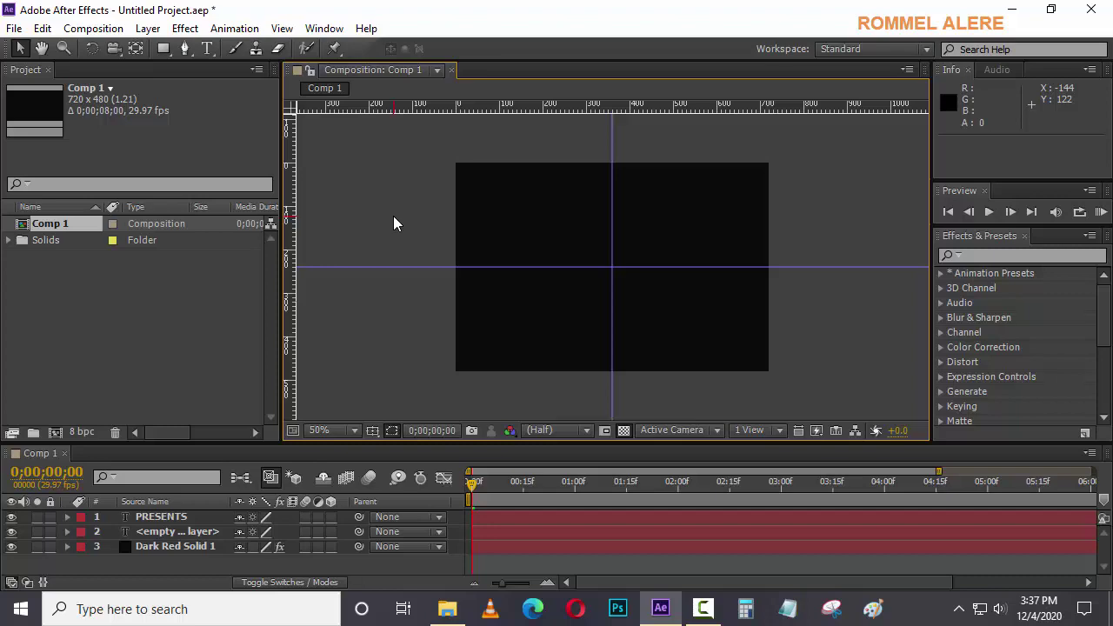
pyautogui.click(320, 29)
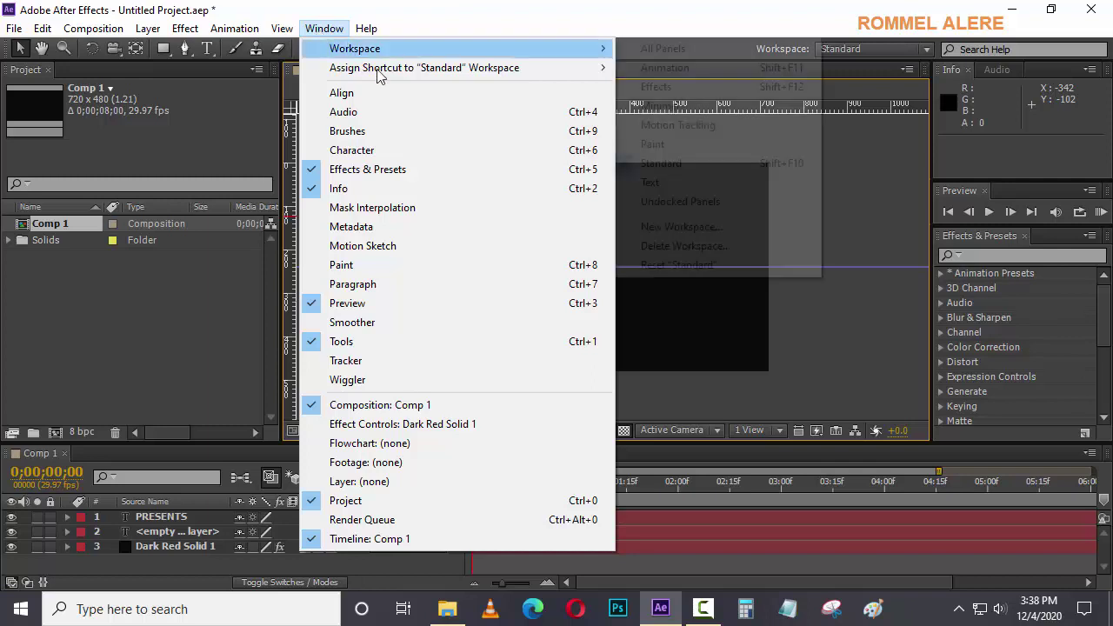
# Hide the Effects & Presets panel, then restore it
pyautogui.click(316, 168)
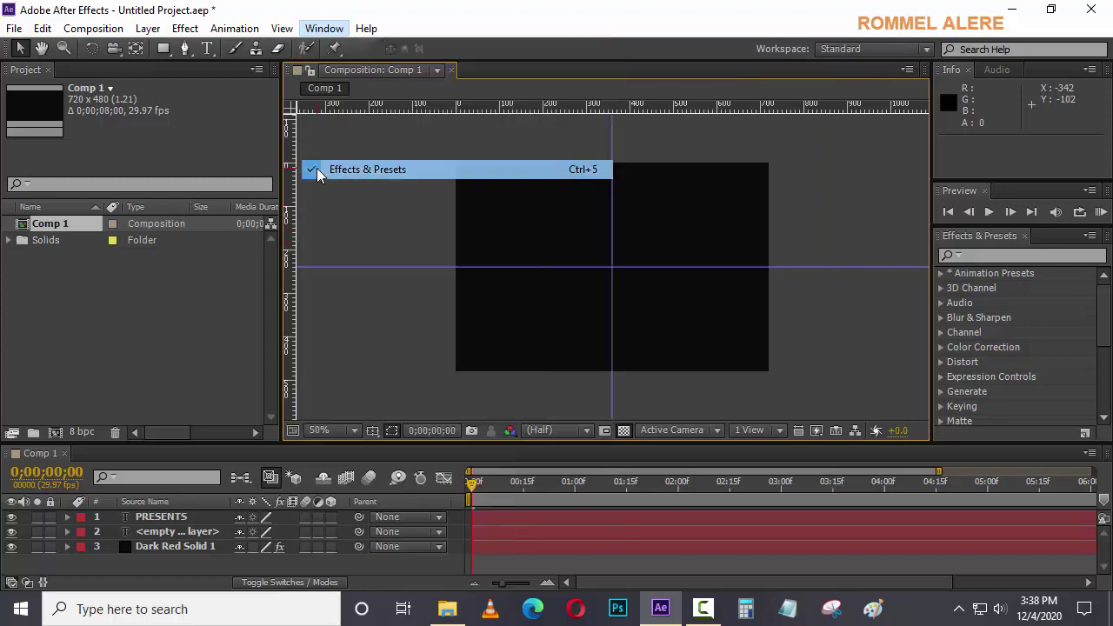
pyautogui.click(324, 28)
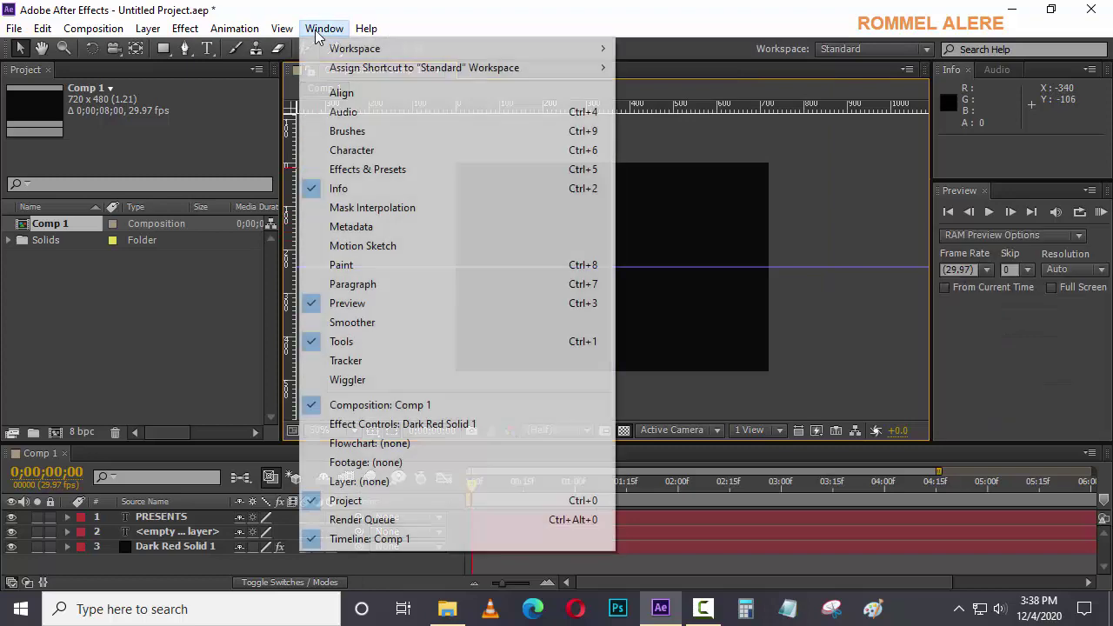
pyautogui.click(307, 169)
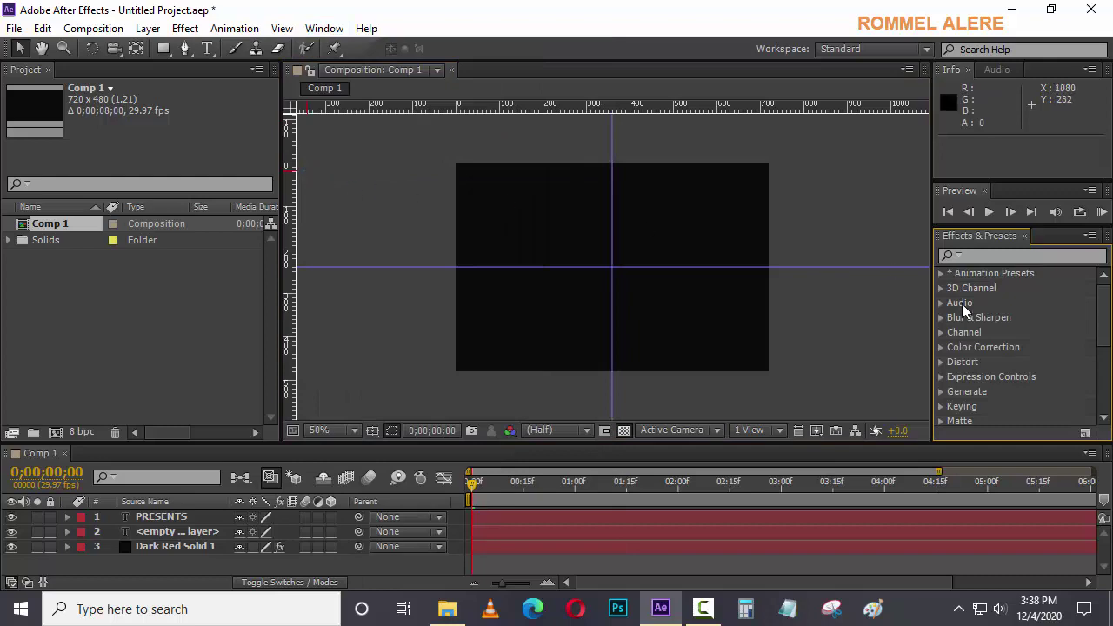
# Hide the Preview panel, then restore it
pyautogui.click(319, 30)
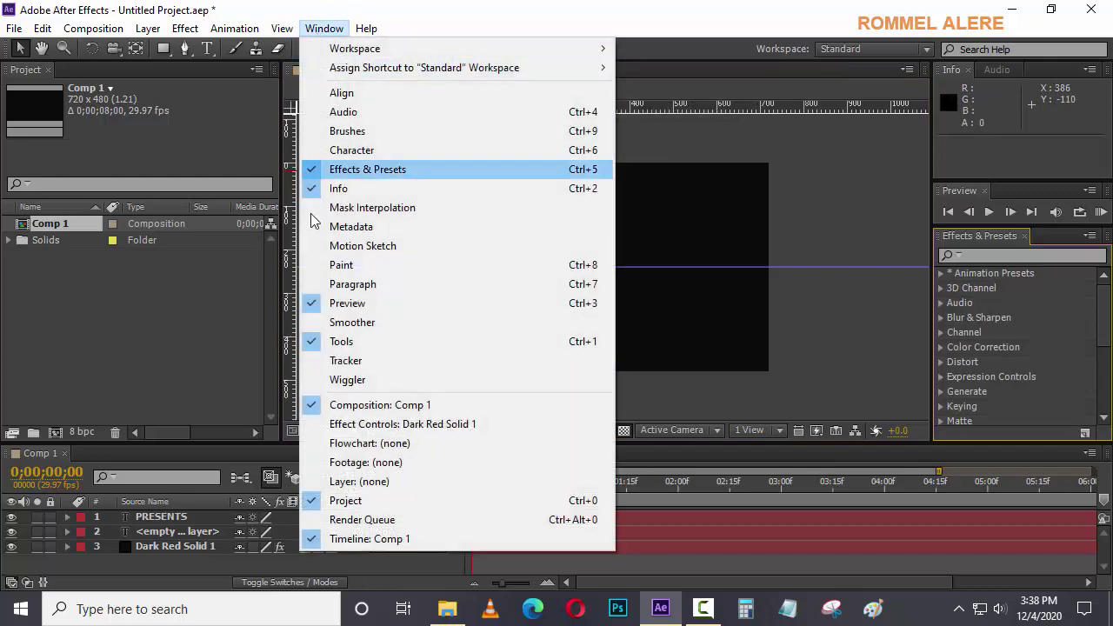
pyautogui.click(313, 303)
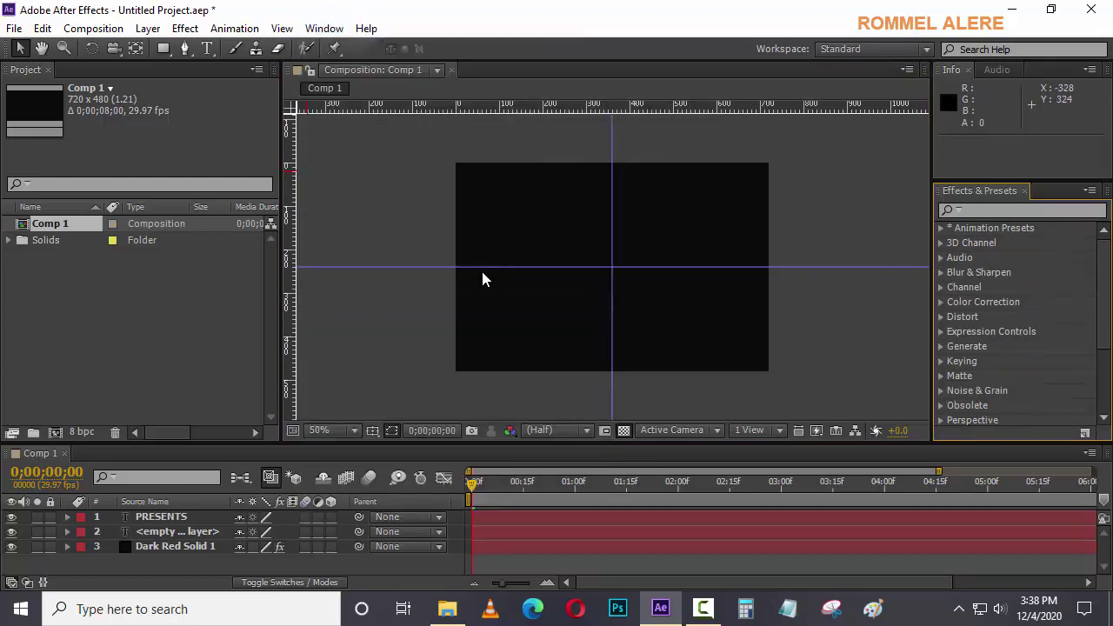
pyautogui.click(336, 33)
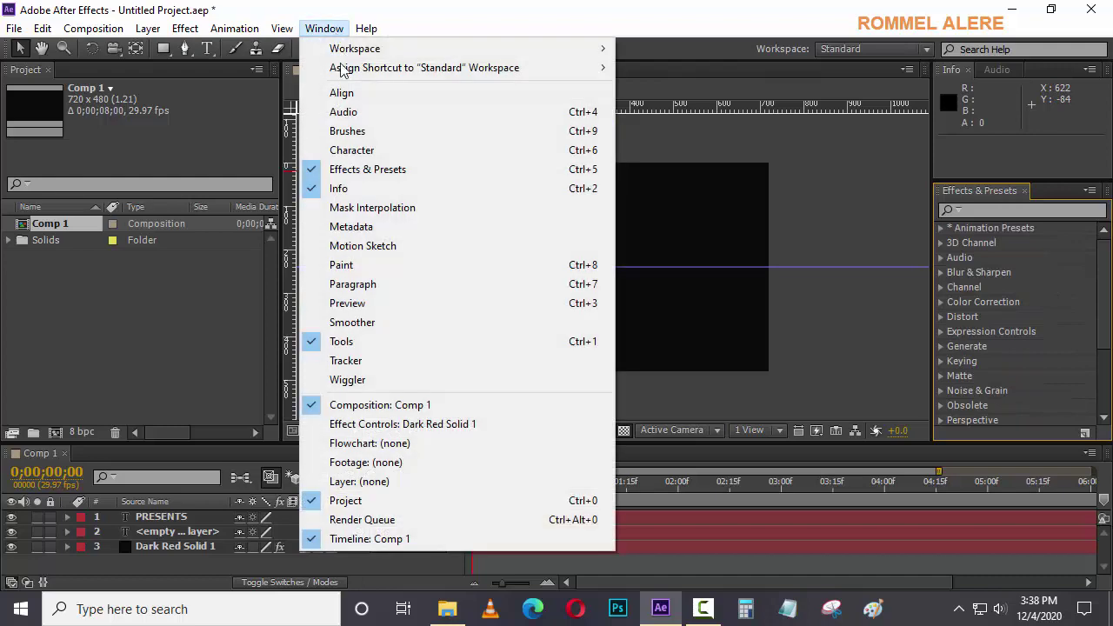
pyautogui.click(343, 305)
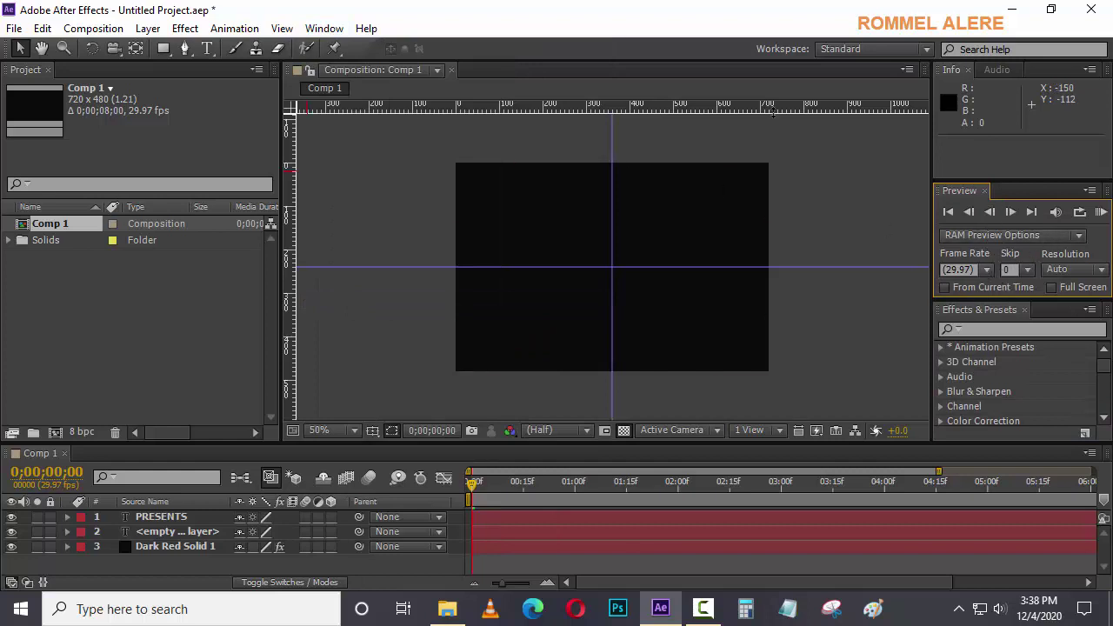
# Open the Help menu to list the help resources
pyautogui.click(366, 29)
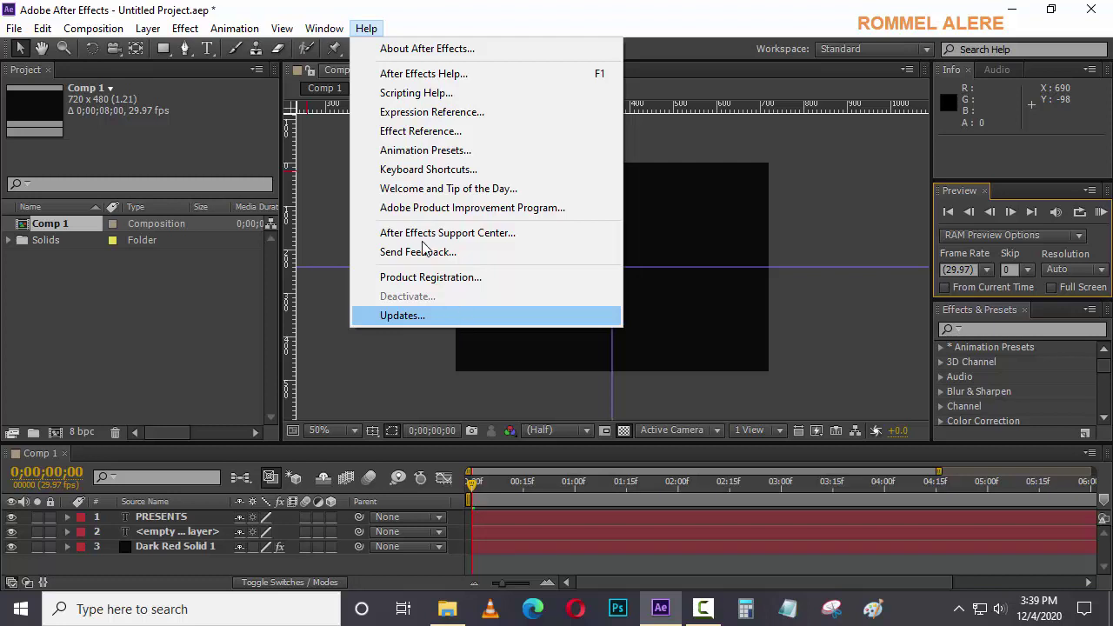
# Close the Help menu without choosing any command
pyautogui.click(364, 35)
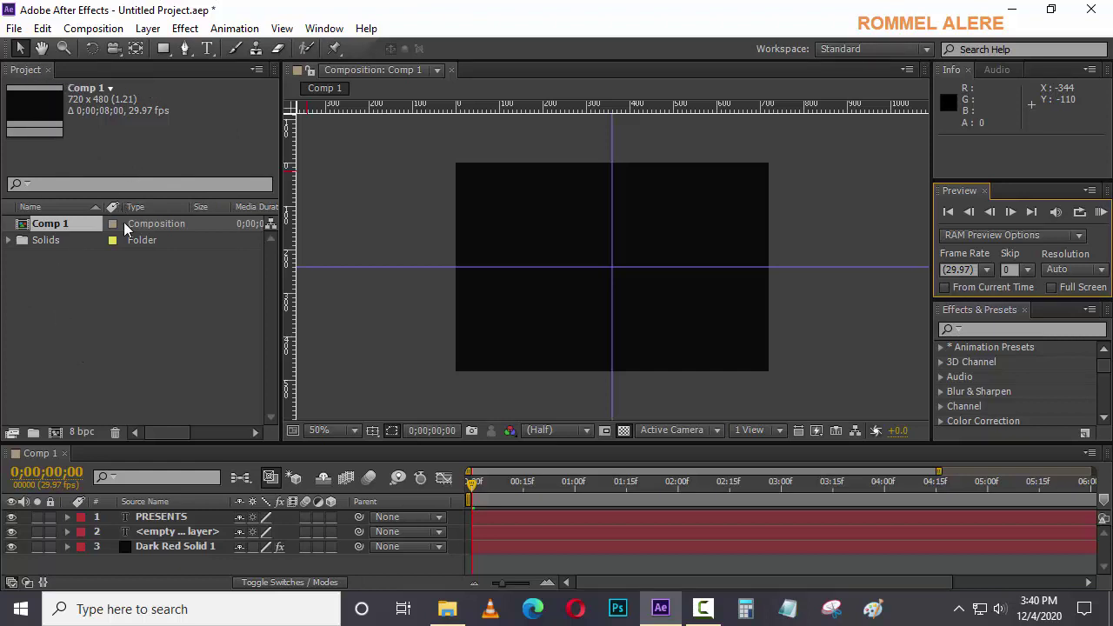
# Dismiss the label colour choices and collapse the Solids folder in the Project panel
pyautogui.click(197, 223)
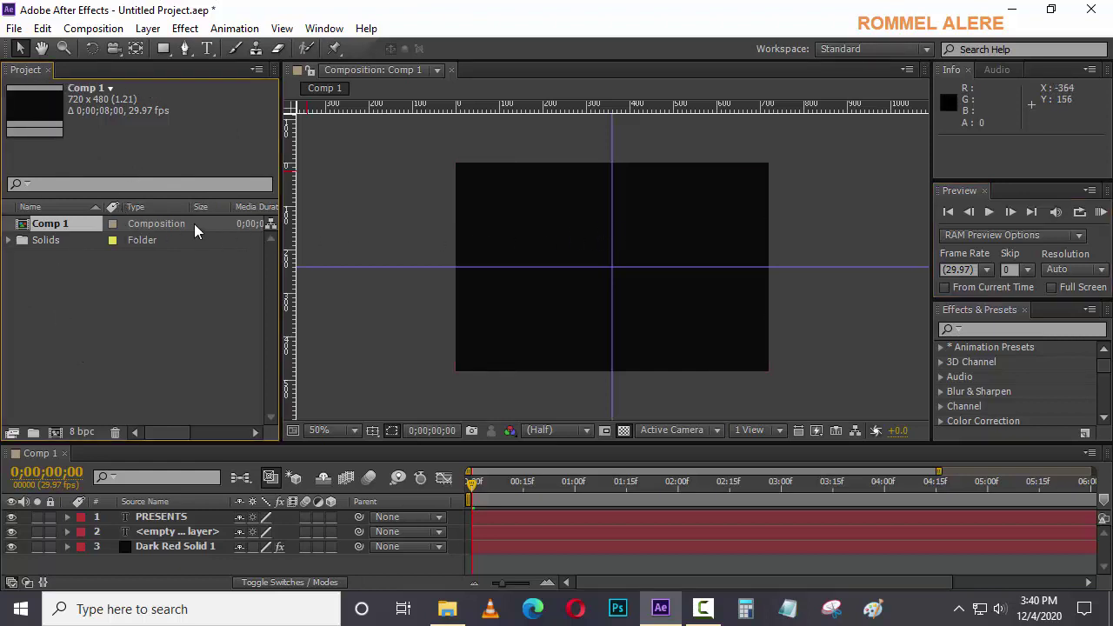
pyautogui.click(8, 240)
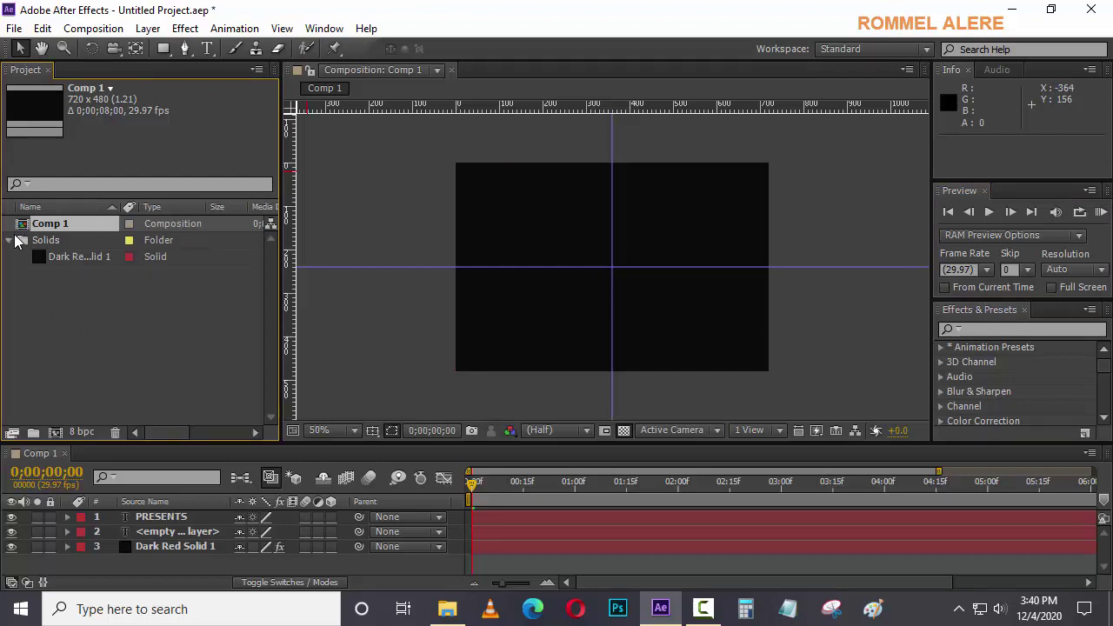
pyautogui.click(128, 257)
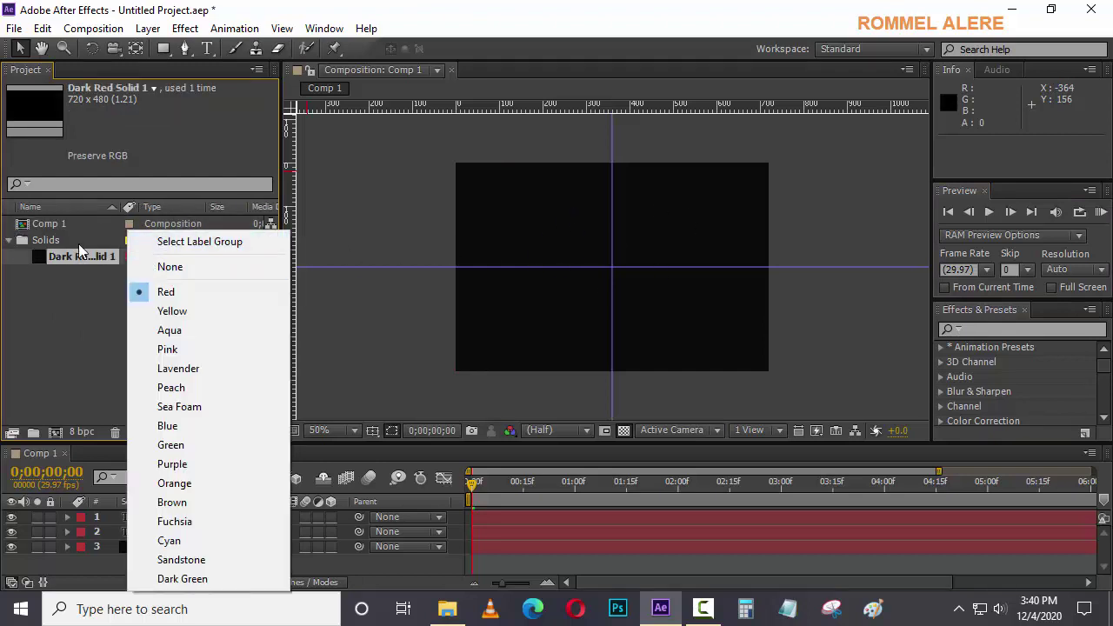
pyautogui.click(15, 244)
pyautogui.click(8, 240)
# Select and deselect the dark solid, then open and close the Comp 1 viewer dropdown
pyautogui.click(464, 223)
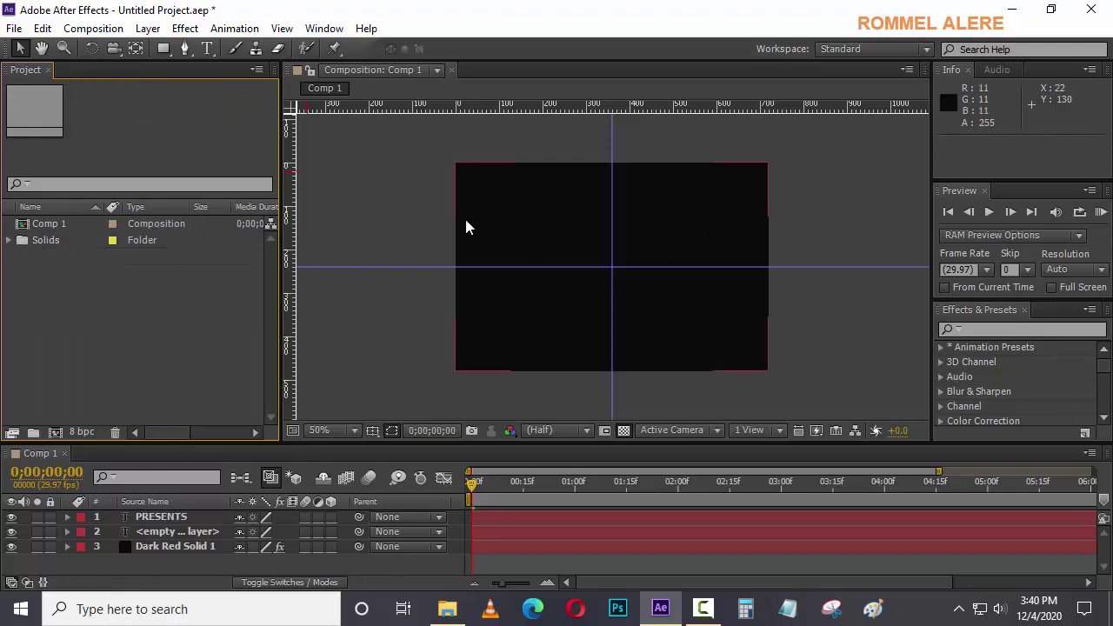
pyautogui.click(416, 217)
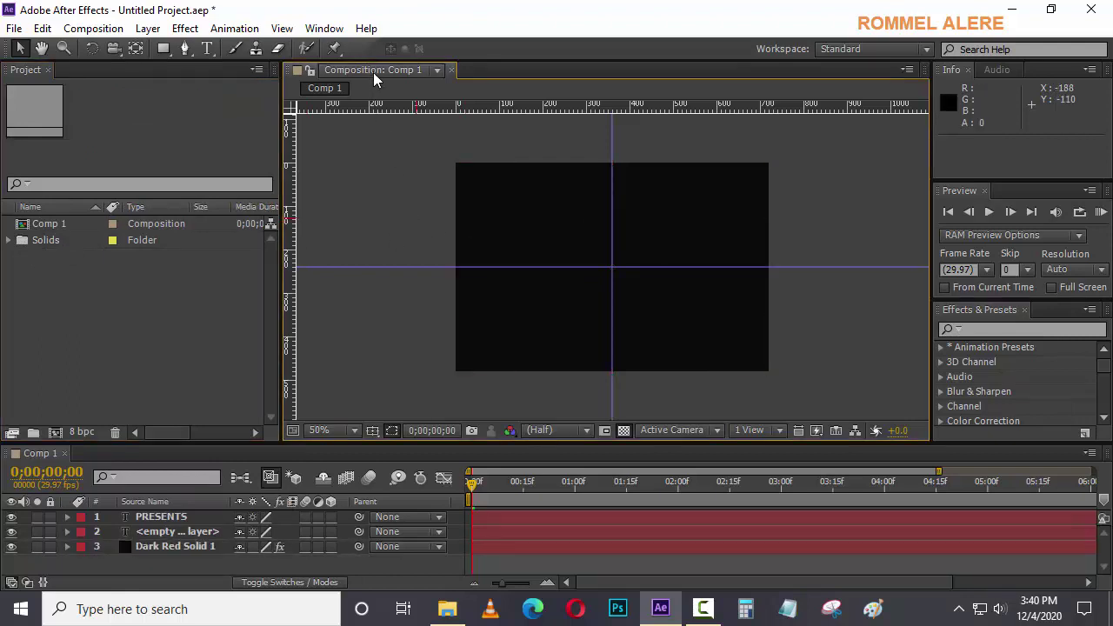
pyautogui.click(374, 73)
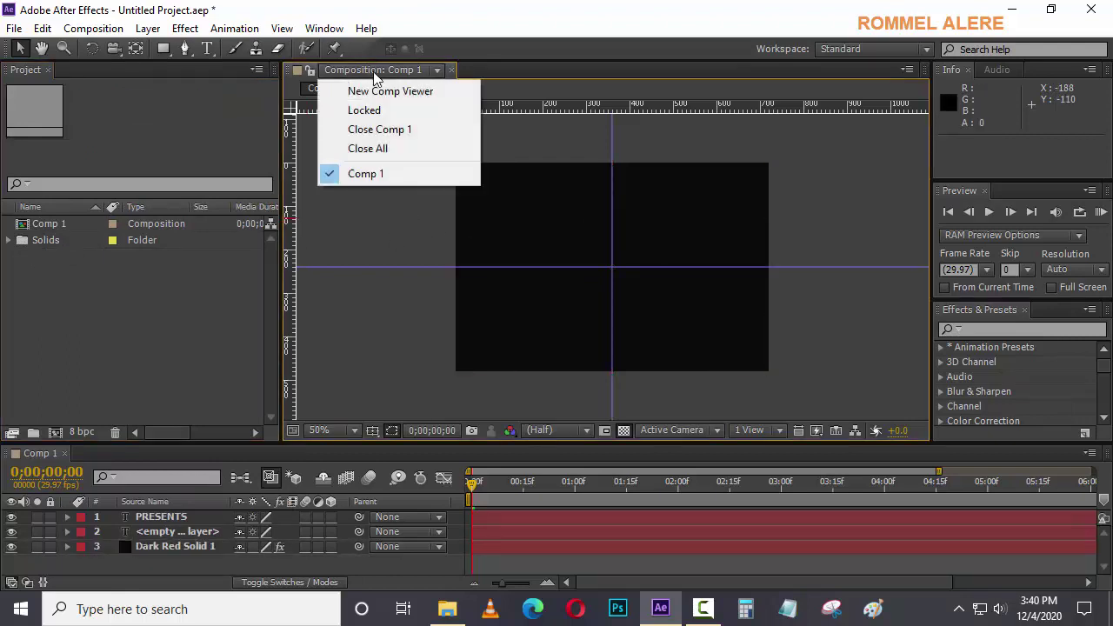
pyautogui.click(783, 196)
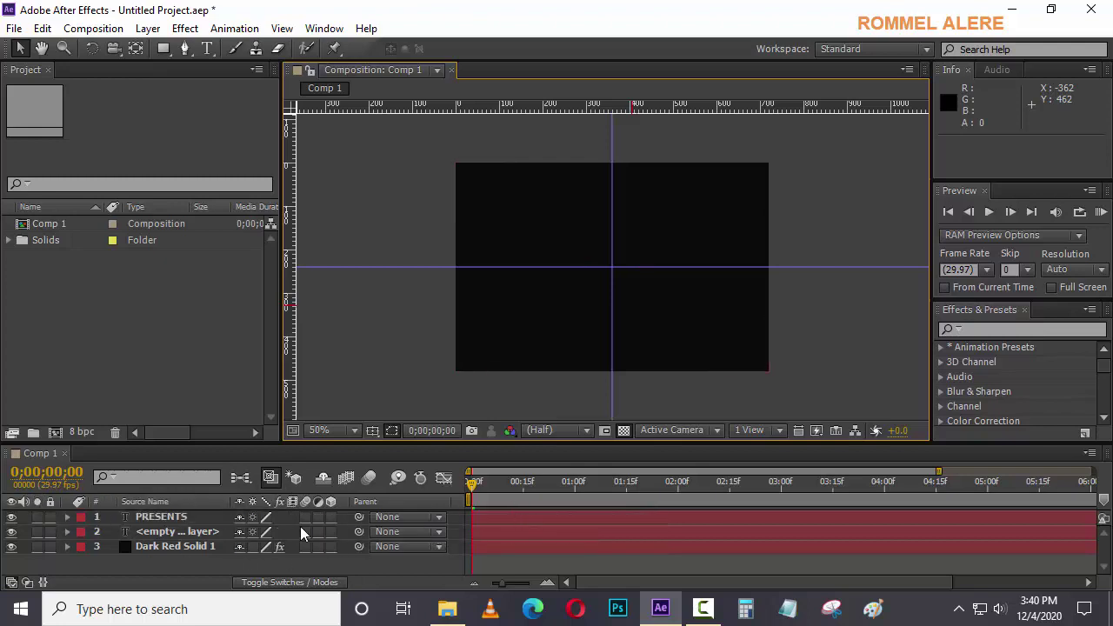
# Select each layer down to Dark Red Solid 1 and scrub until PRESENTS appears
pyautogui.click(161, 516)
pyautogui.click(169, 532)
pyautogui.click(164, 548)
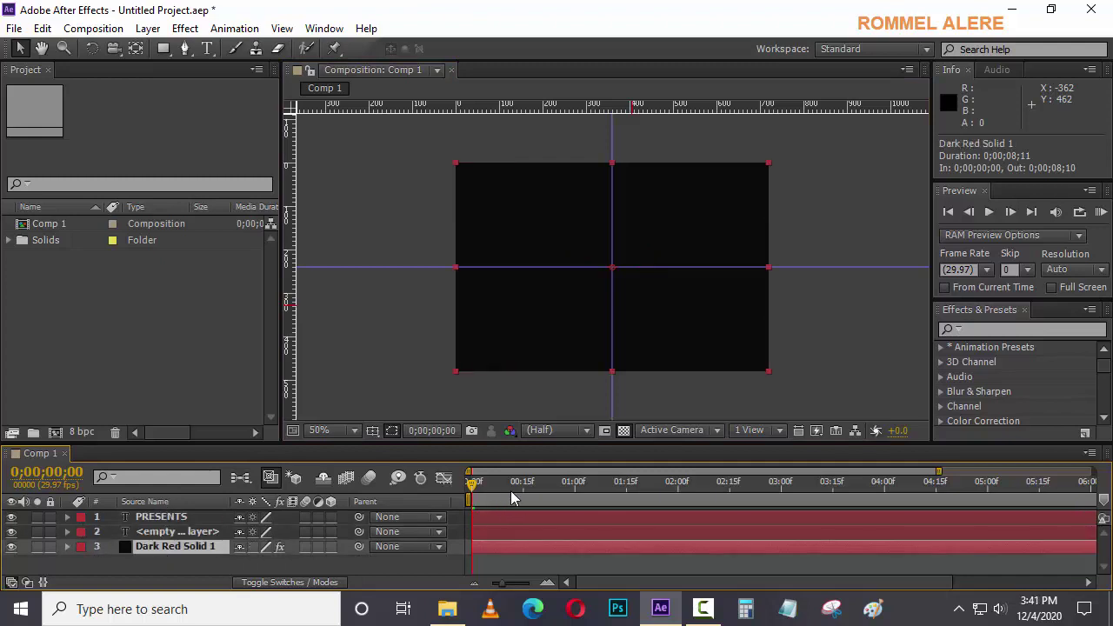
pyautogui.moveTo(477, 484)
pyautogui.mouseDown()
pyautogui.moveTo(1068, 484)
pyautogui.moveTo(473, 487)
pyautogui.mouseUp()
# Switch the Info panel to the Audio meters and back to Info
pyautogui.click(957, 71)
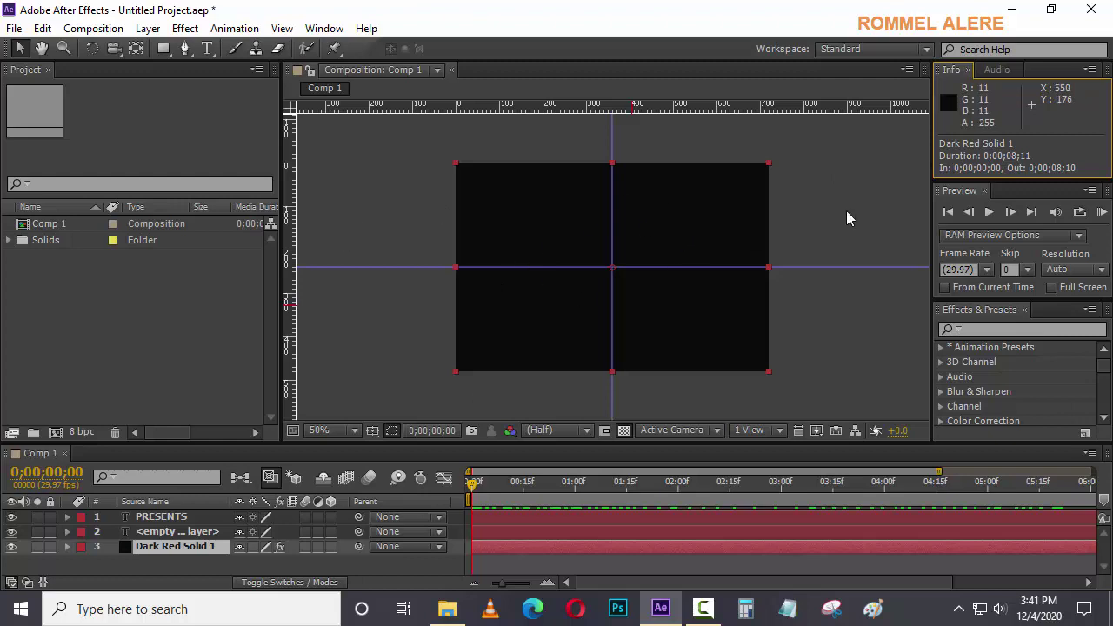
pyautogui.click(994, 71)
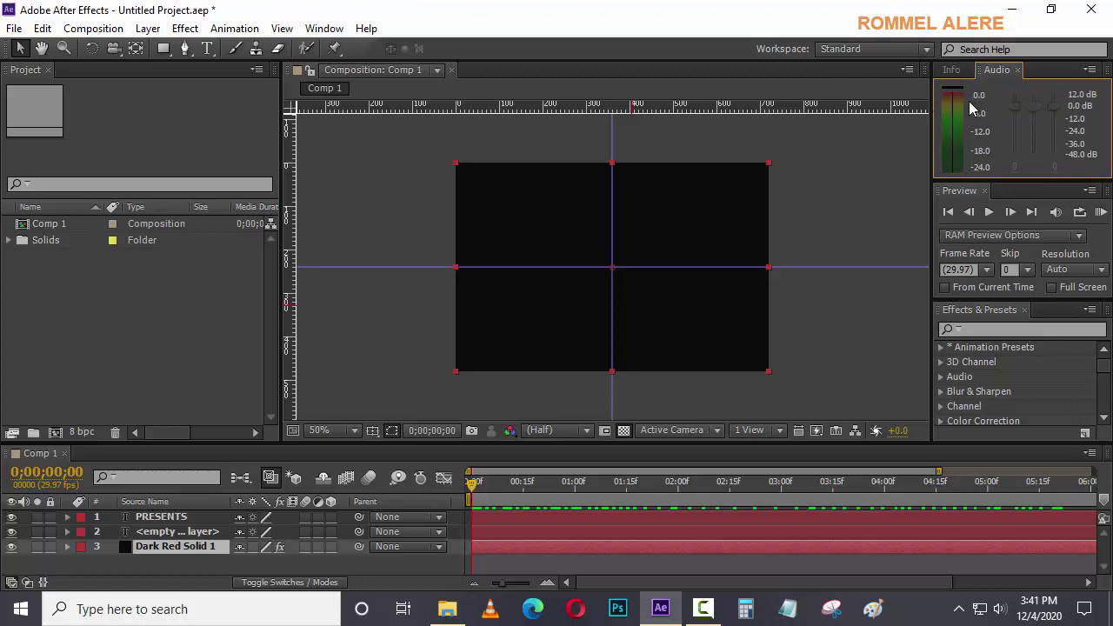
pyautogui.click(951, 70)
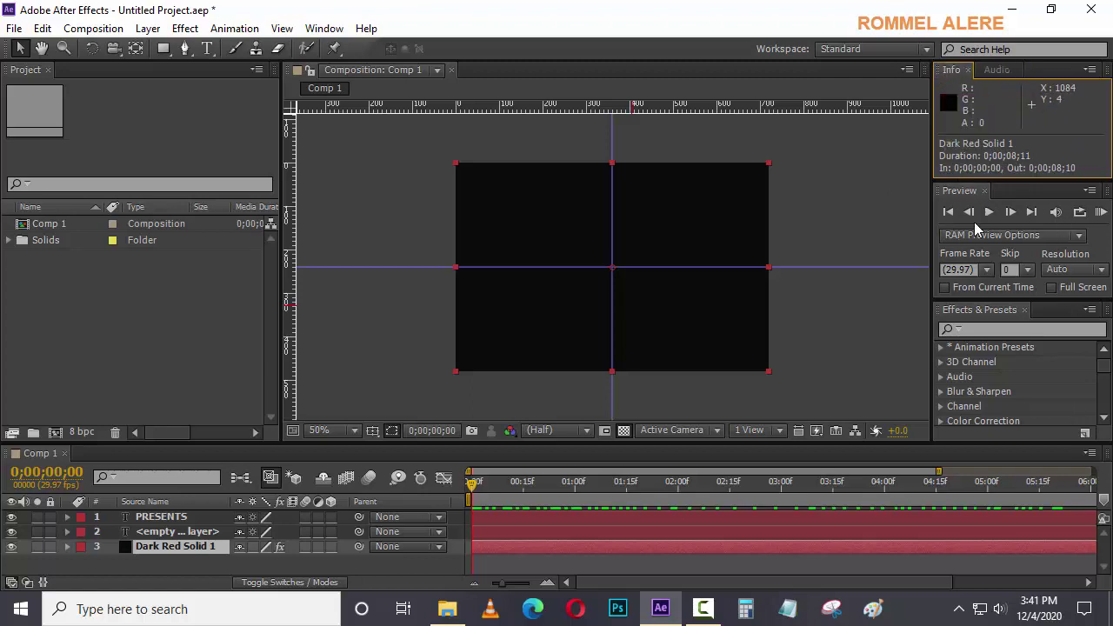
# Play Comp 1 to 0;00;02;07, then hide the rulers and guides
pyautogui.click(988, 215)
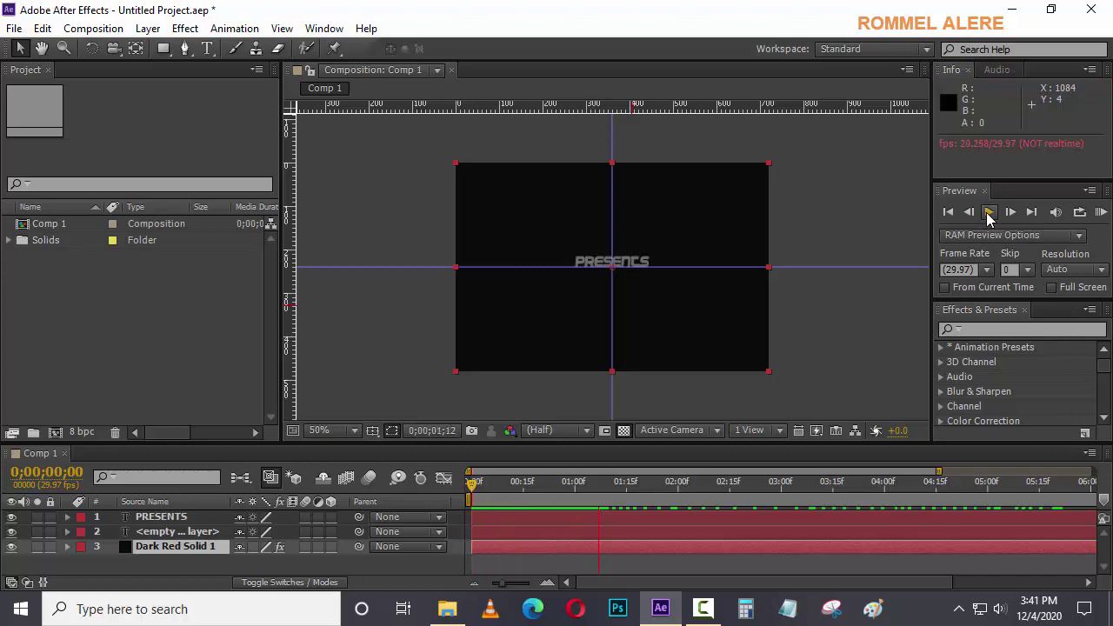
pyautogui.click(974, 217)
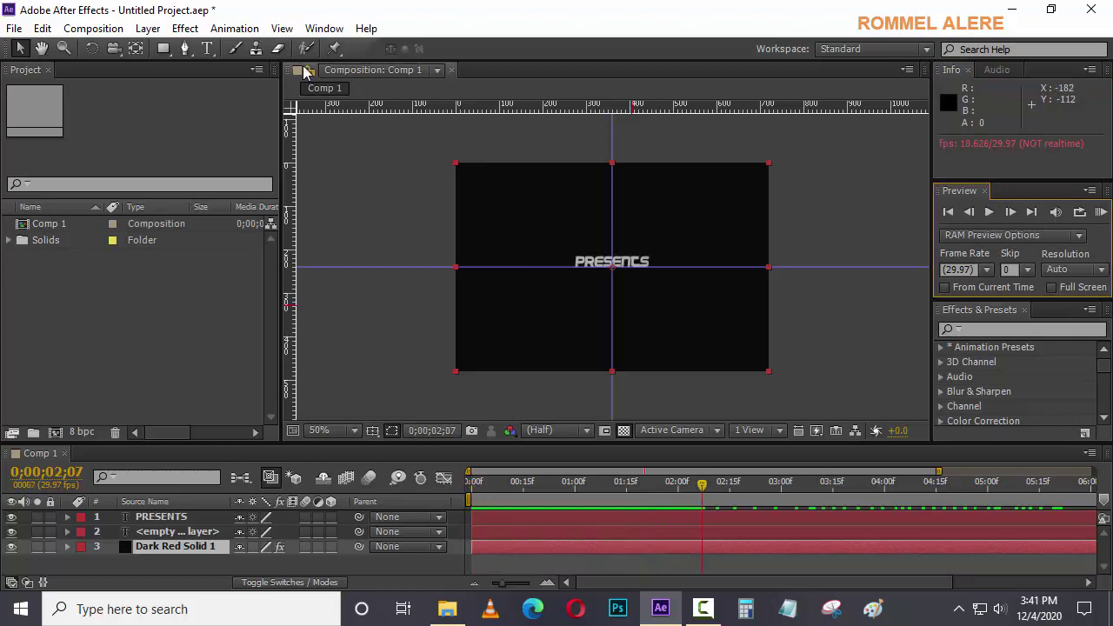
pyautogui.click(284, 29)
pyautogui.click(296, 187)
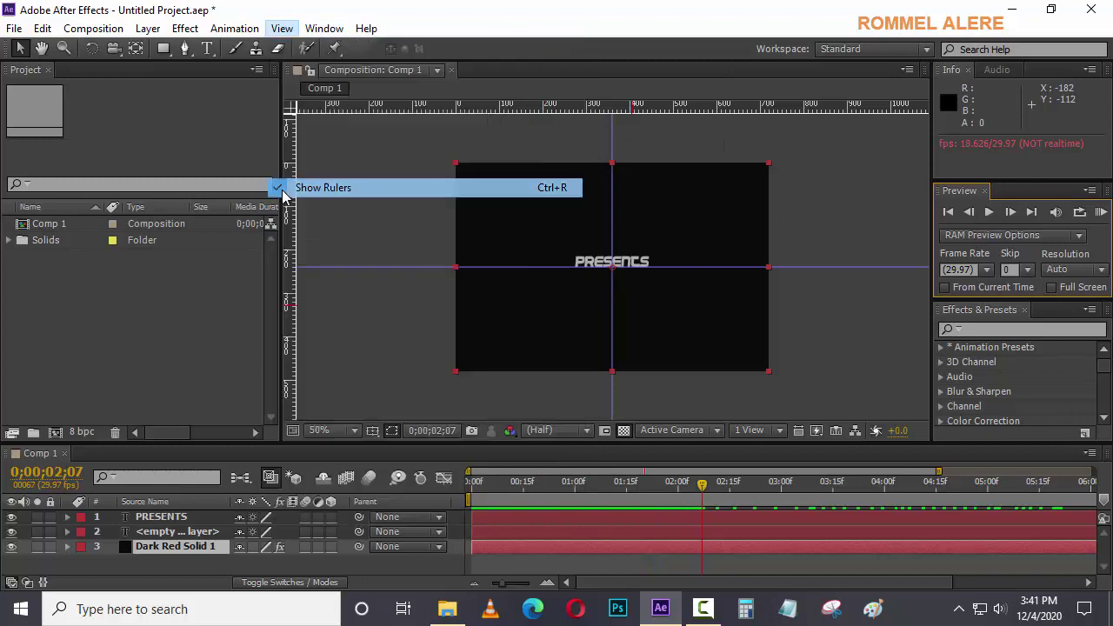
pyautogui.click(282, 28)
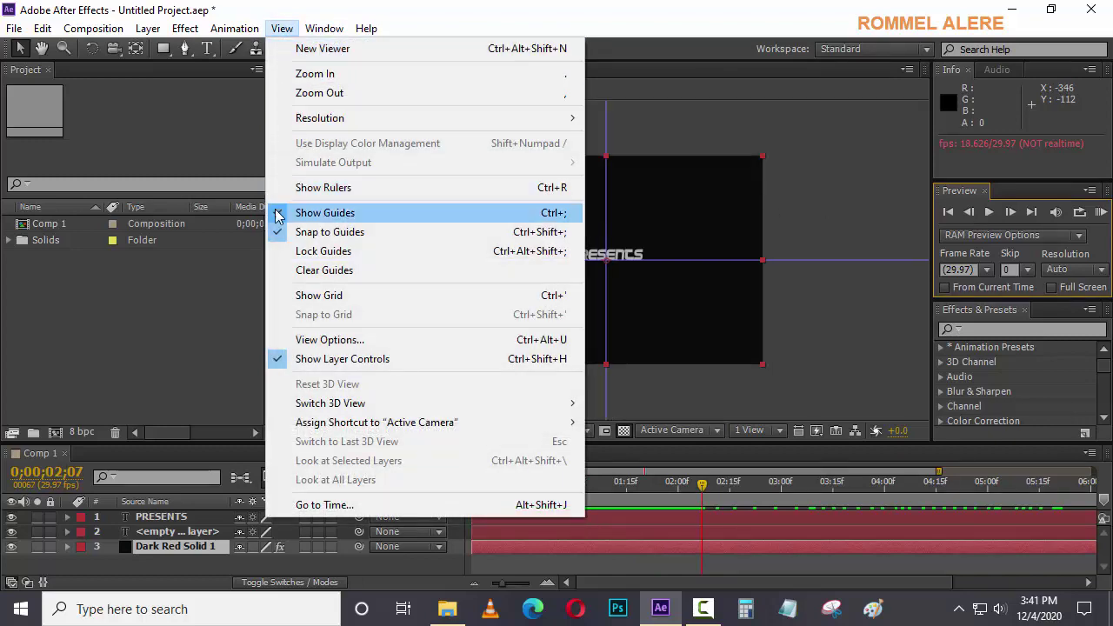
pyautogui.click(287, 213)
# Resume the Comp 1 preview and stop it at 0;00;07;04
pyautogui.click(990, 213)
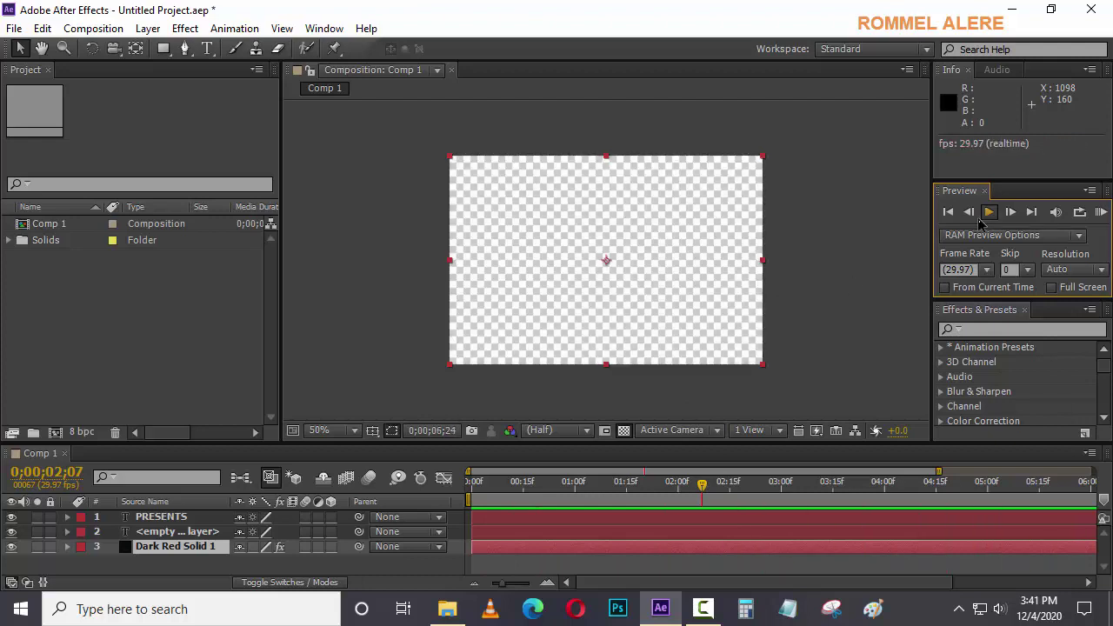
pyautogui.click(989, 211)
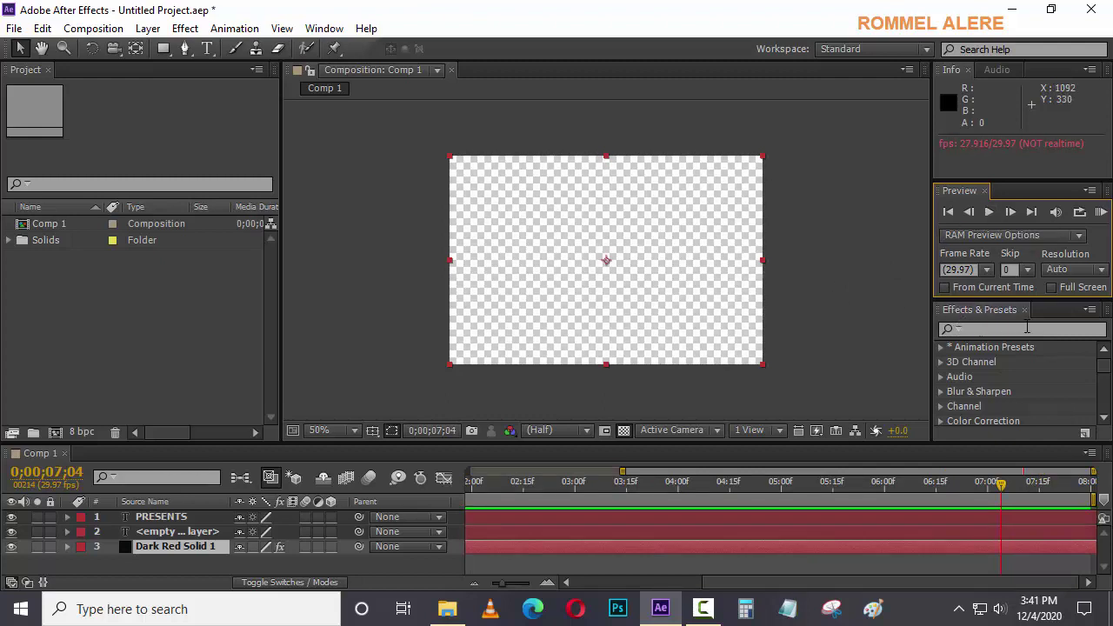
pyautogui.moveTo(1104, 368)
pyautogui.mouseDown()
pyautogui.moveTo(1102, 408)
pyautogui.moveTo(1102, 354)
pyautogui.mouseUp()
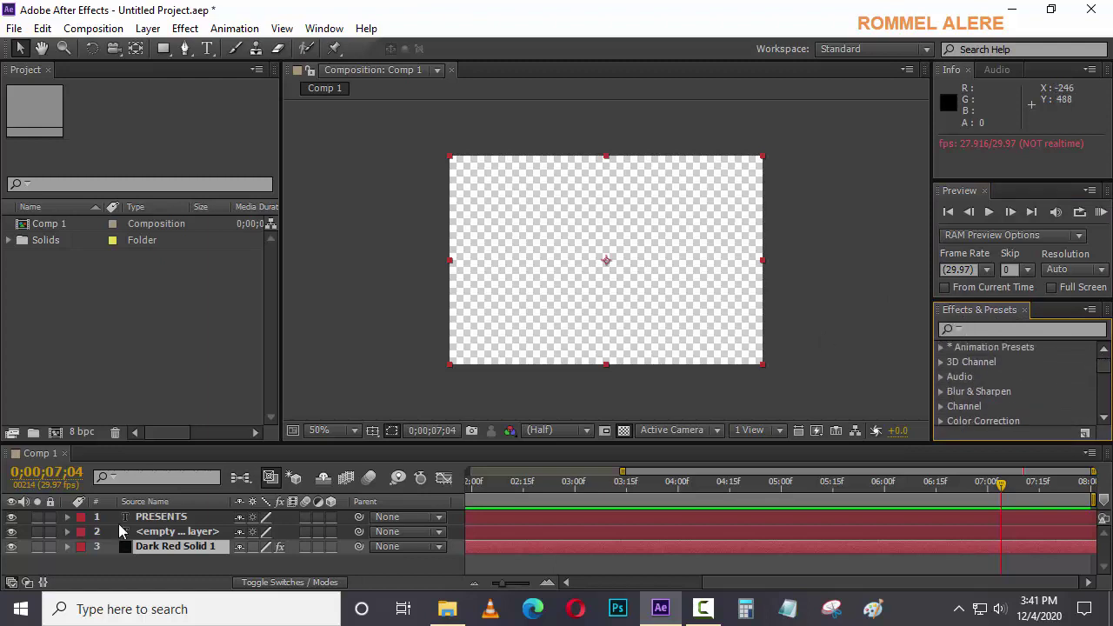